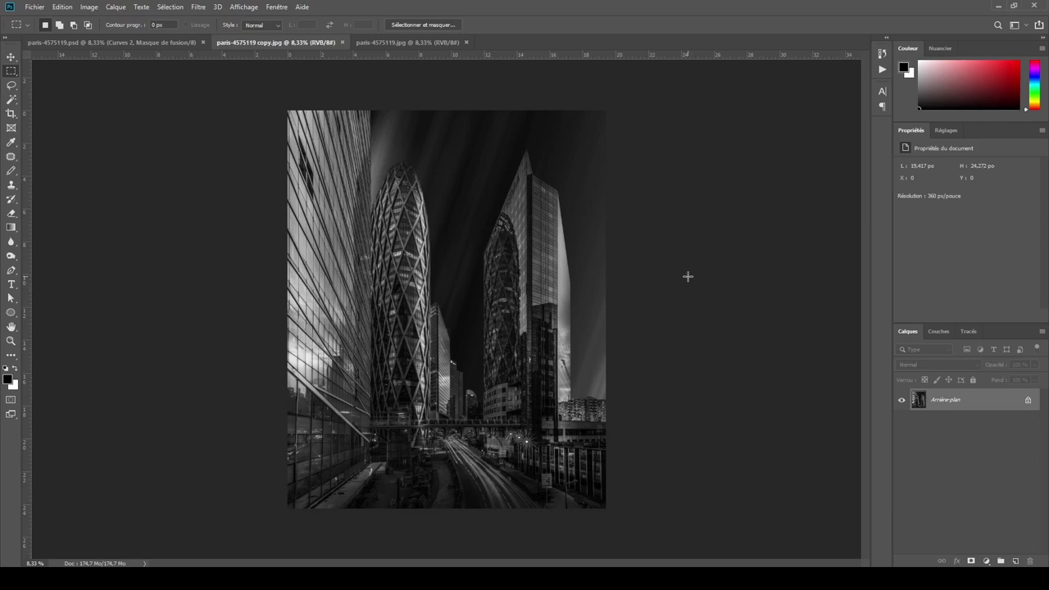
# - Compare the colour original paris-4575119.jpg with the black-and-white paris-4575119 copy.jpg, ending on the copy
pyautogui.click(403, 45)
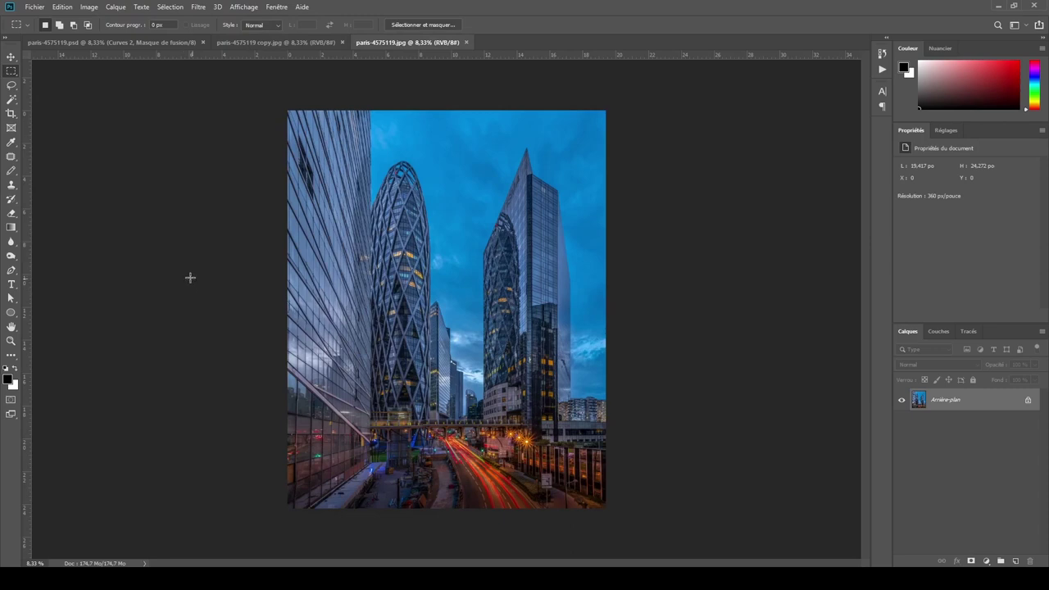
pyautogui.click(279, 43)
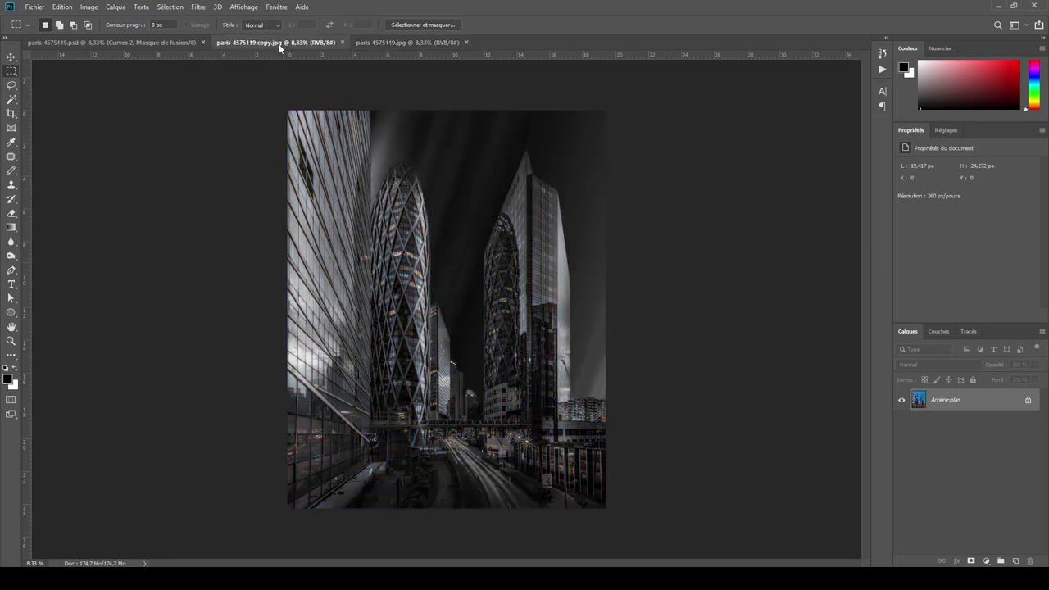
# - In the PSD, hide Curves 2, Layer 2, Curves 1 and the three Curves 3 copies
pyautogui.click(147, 43)
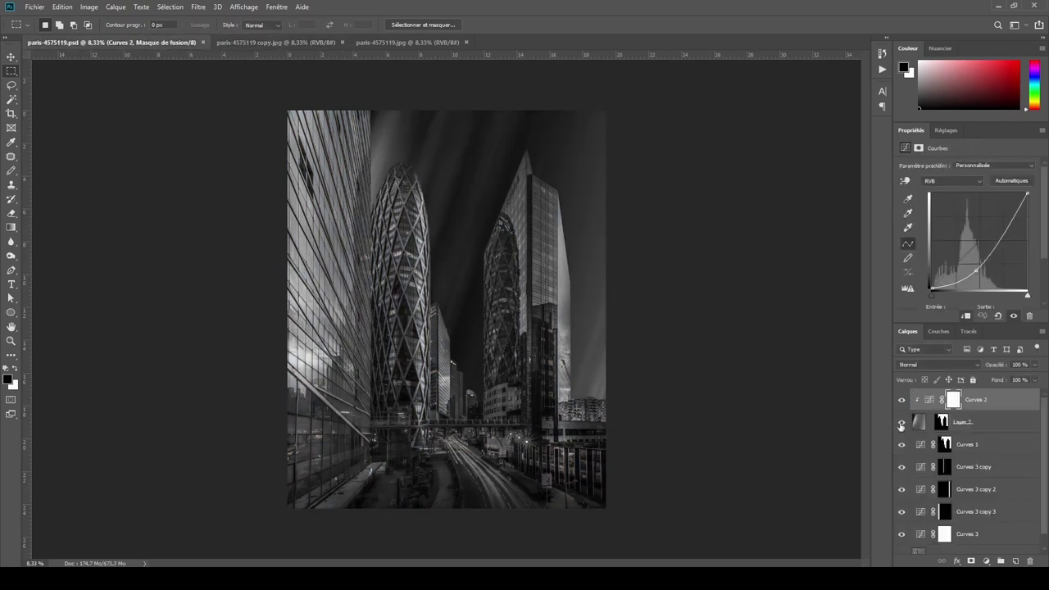
pyautogui.click(902, 400)
pyautogui.click(902, 422)
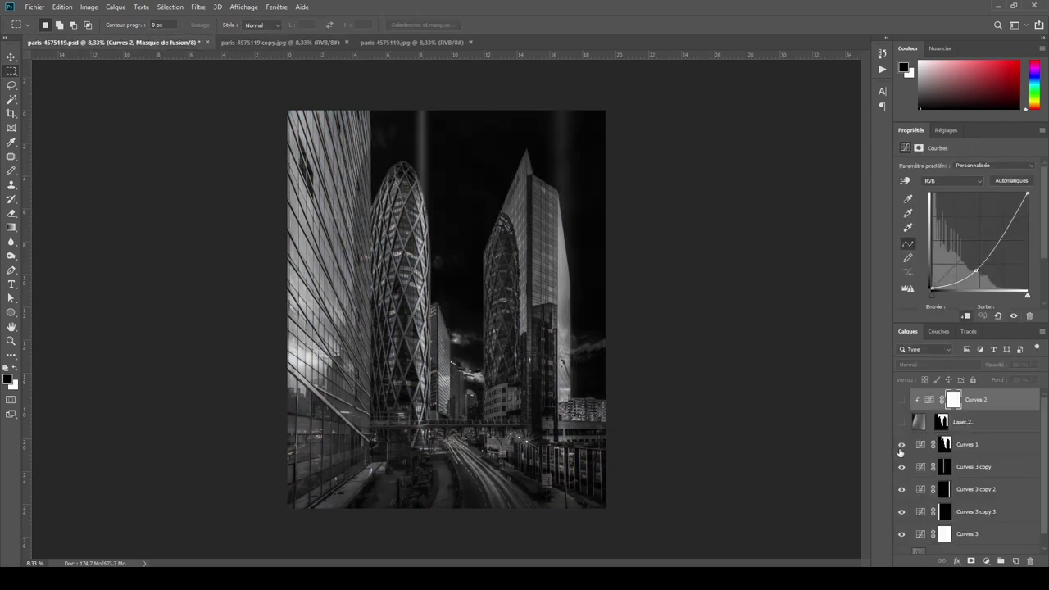
pyautogui.click(902, 444)
pyautogui.click(902, 467)
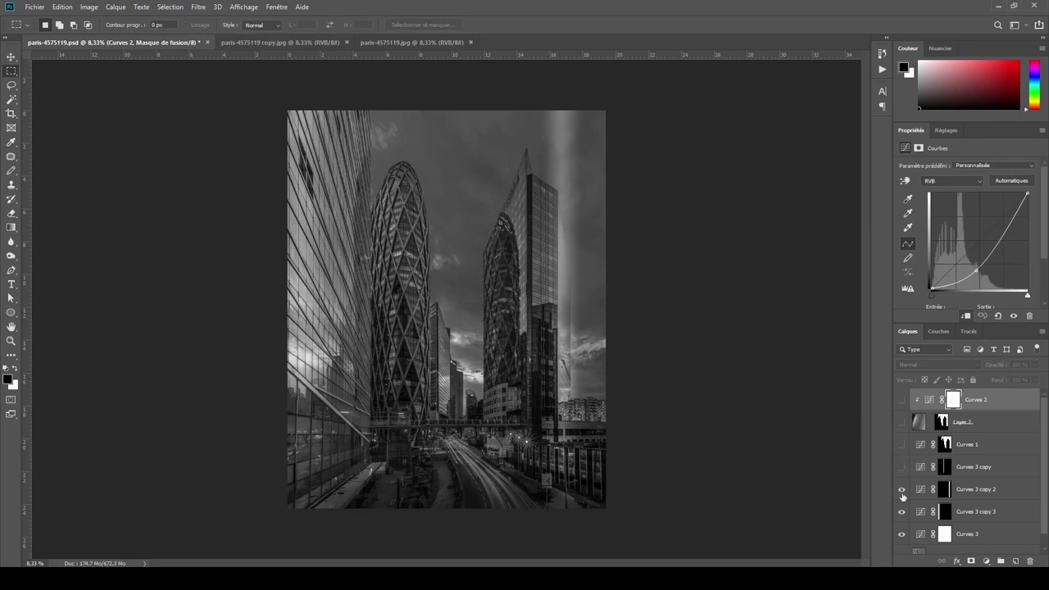
pyautogui.click(902, 489)
pyautogui.click(902, 511)
# - Hide Curves 3 as well, then bring up the colour original paris-4575119.jpg
pyautogui.scroll(-1, 897, 519)
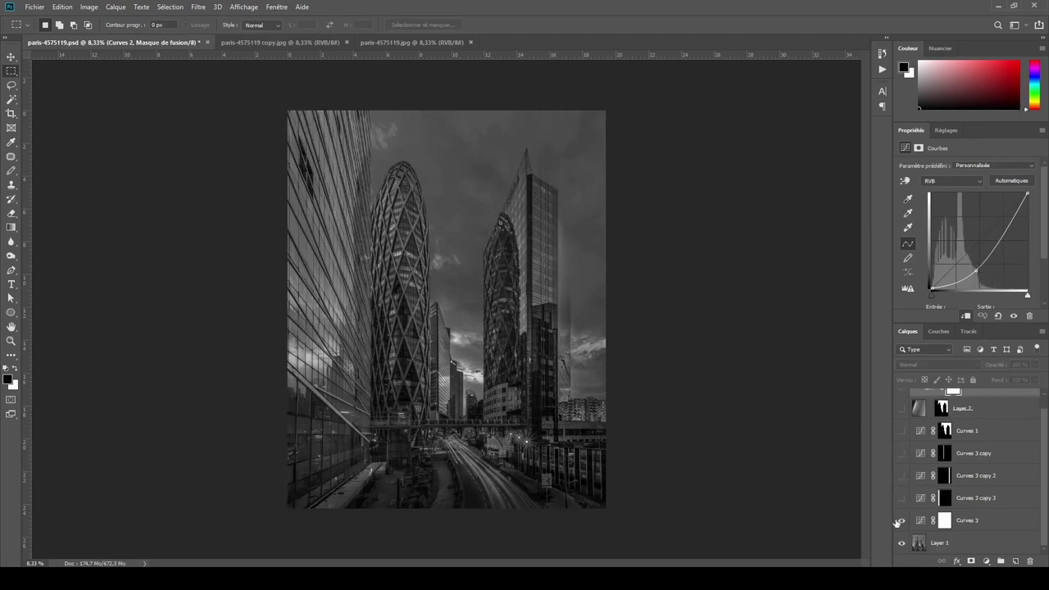
pyautogui.click(901, 520)
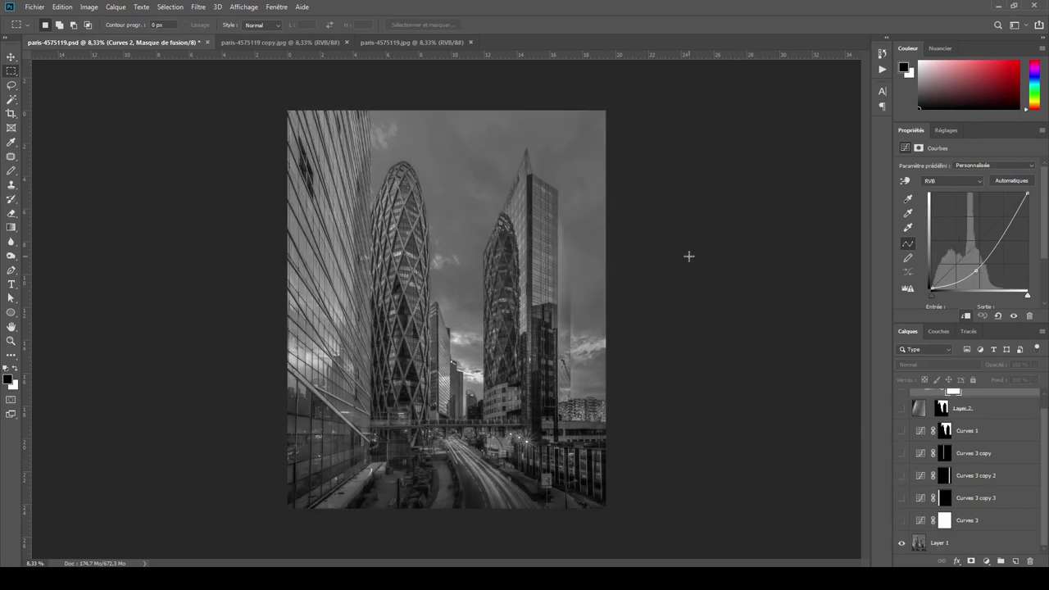
pyautogui.click(377, 42)
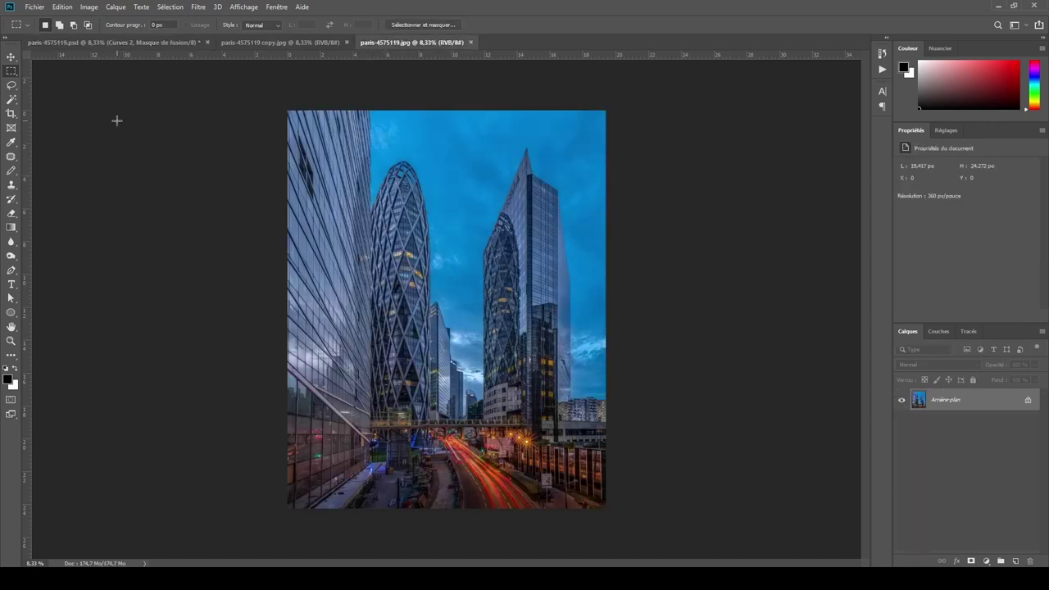
pyautogui.click(86, 10)
pyautogui.moveTo(101, 36)
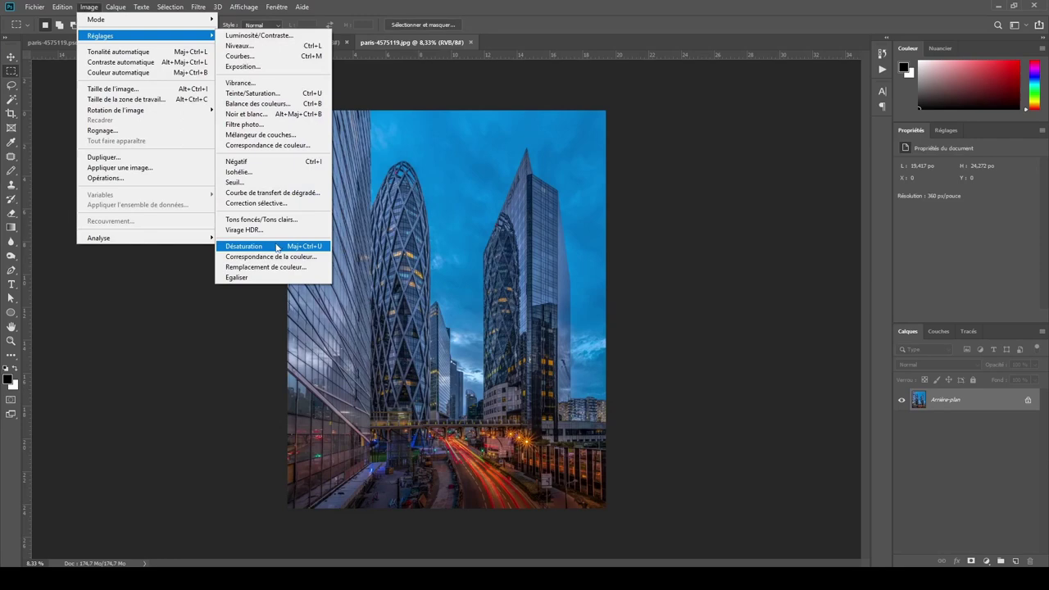
# - Desaturate the colour original, compare it with the PSD, then close it without saving
pyautogui.click(277, 248)
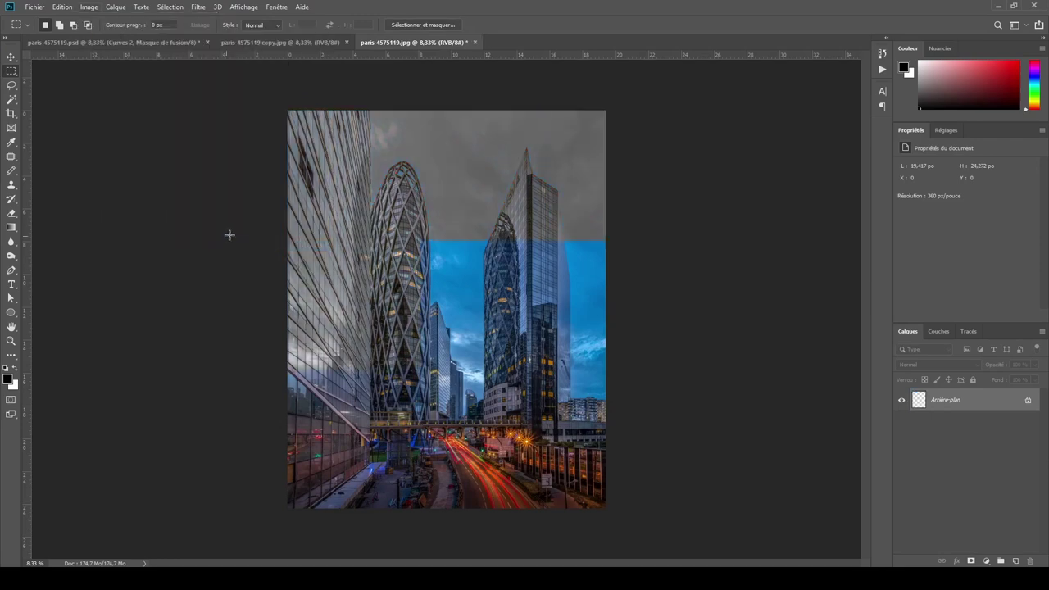
pyautogui.click(120, 41)
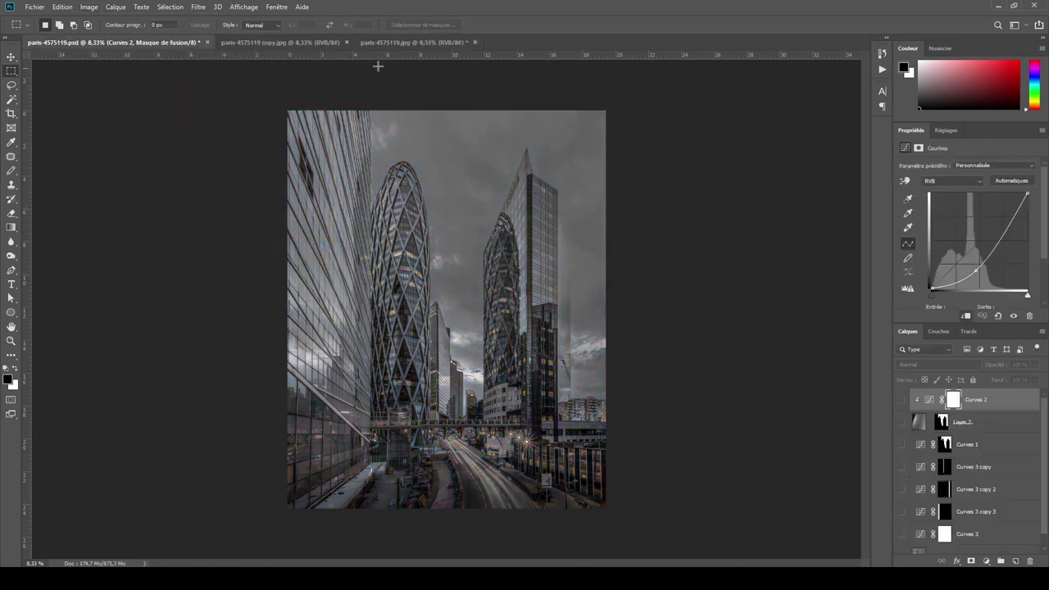
pyautogui.click(397, 43)
pyautogui.click(475, 42)
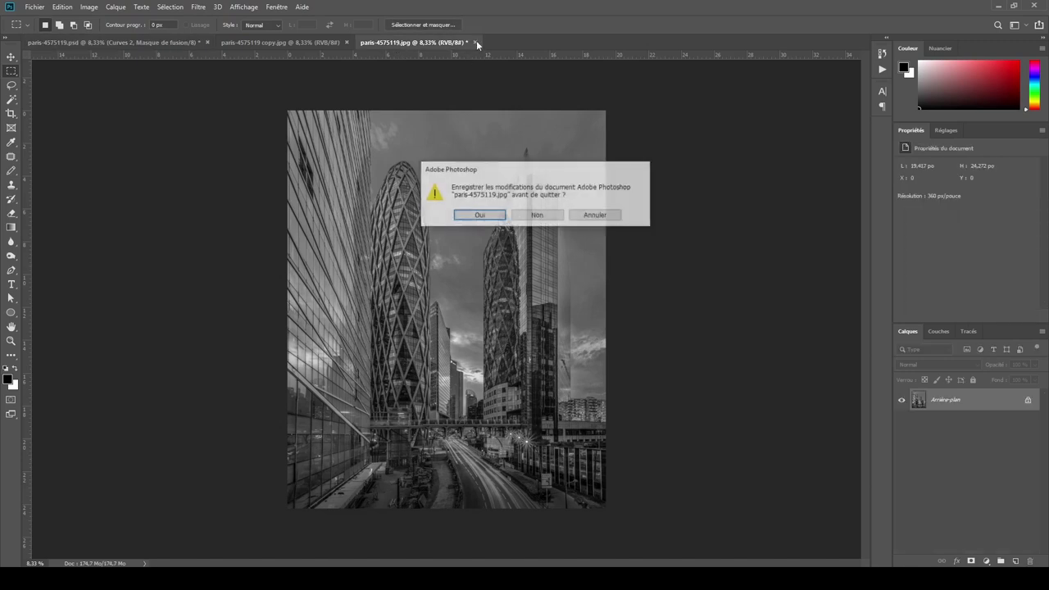
pyautogui.click(537, 215)
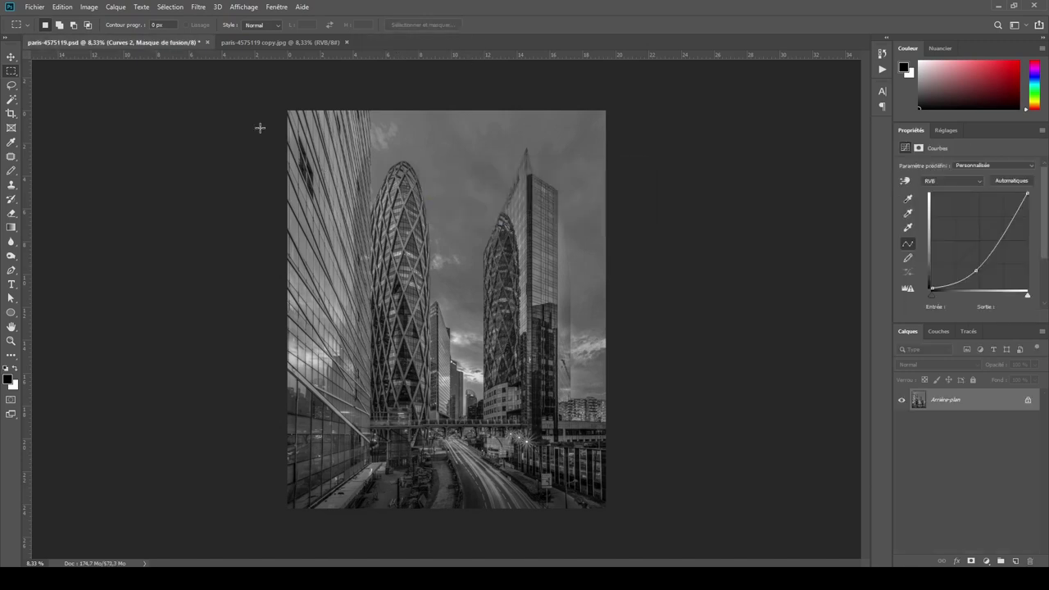
# - Glance at the black-and-white copy, then select Layer 1 in the layered PSD
pyautogui.click(279, 42)
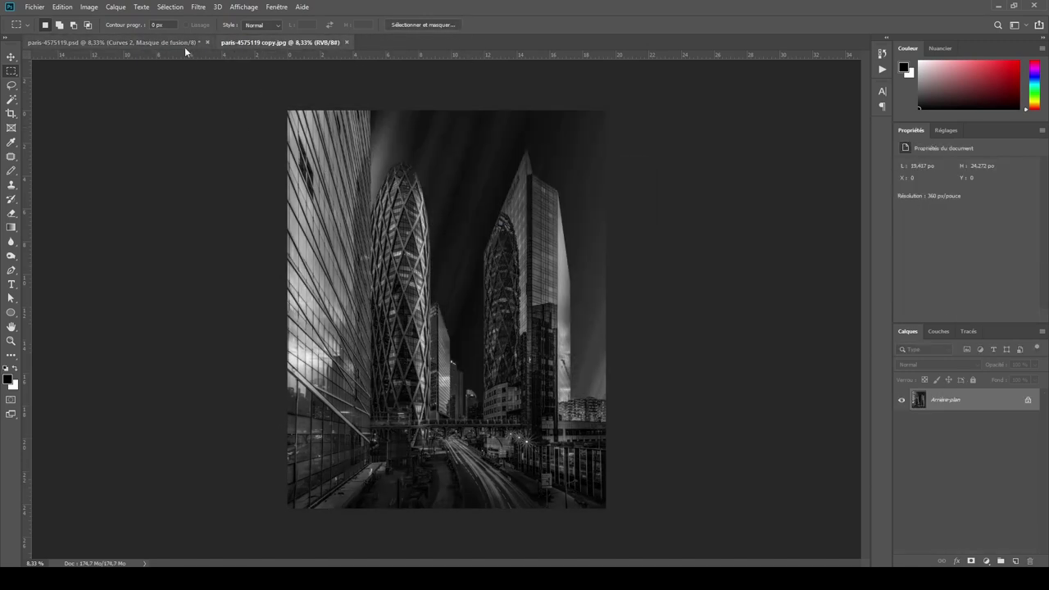
pyautogui.click(177, 41)
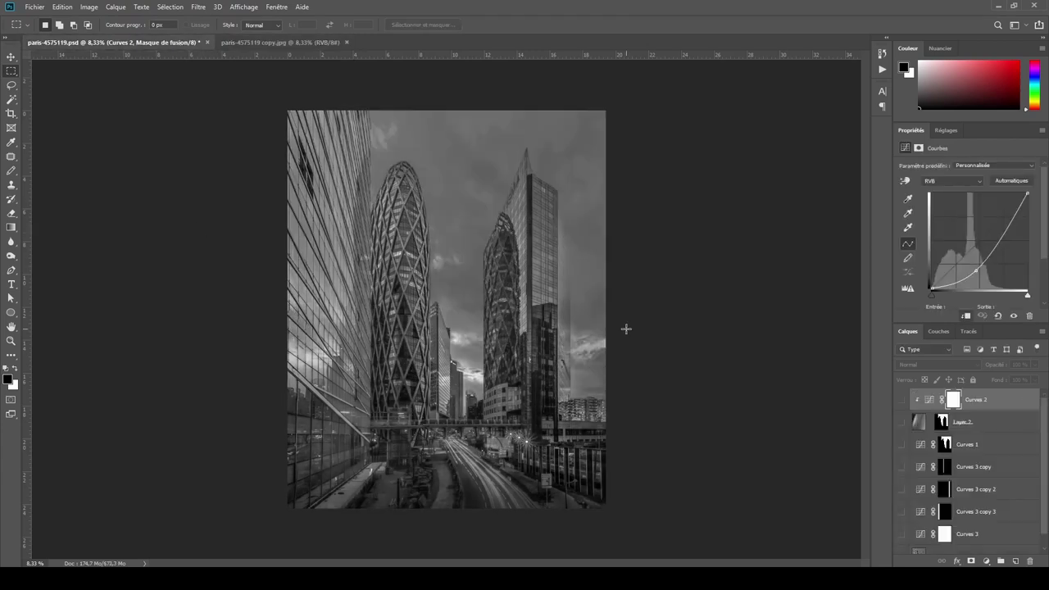
pyautogui.scroll(-1, 983, 470)
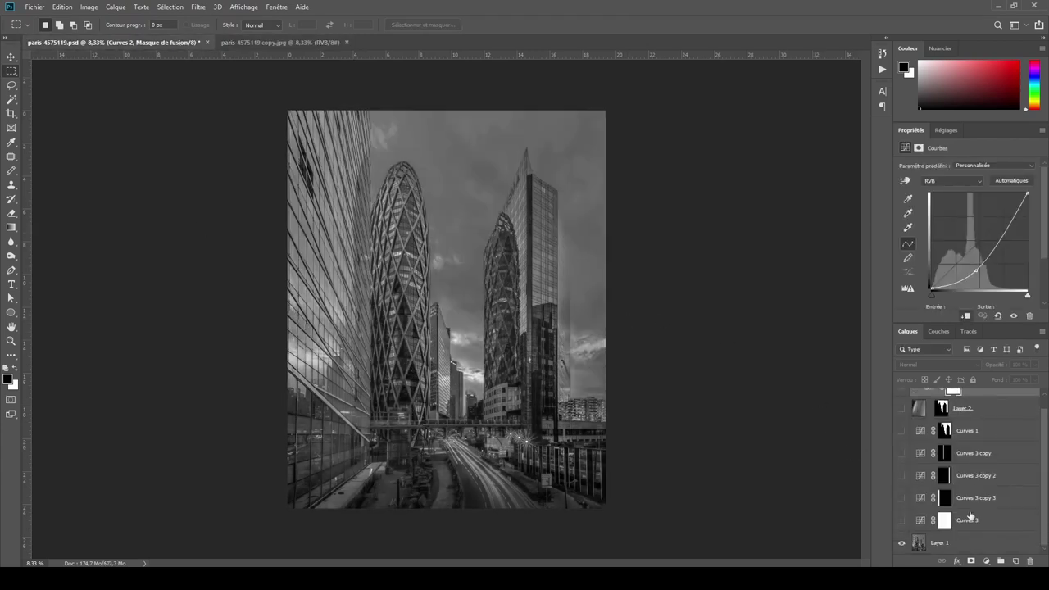
pyautogui.click(965, 542)
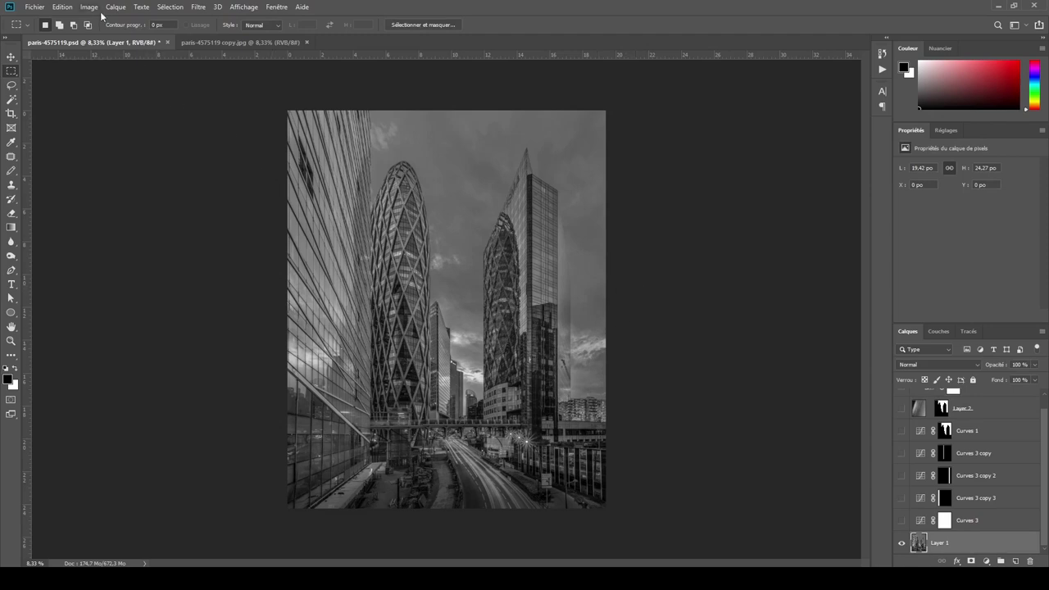
# - Load Layer 1 Transparence as a selection and turn Curves 3 back on
pyautogui.click(171, 7)
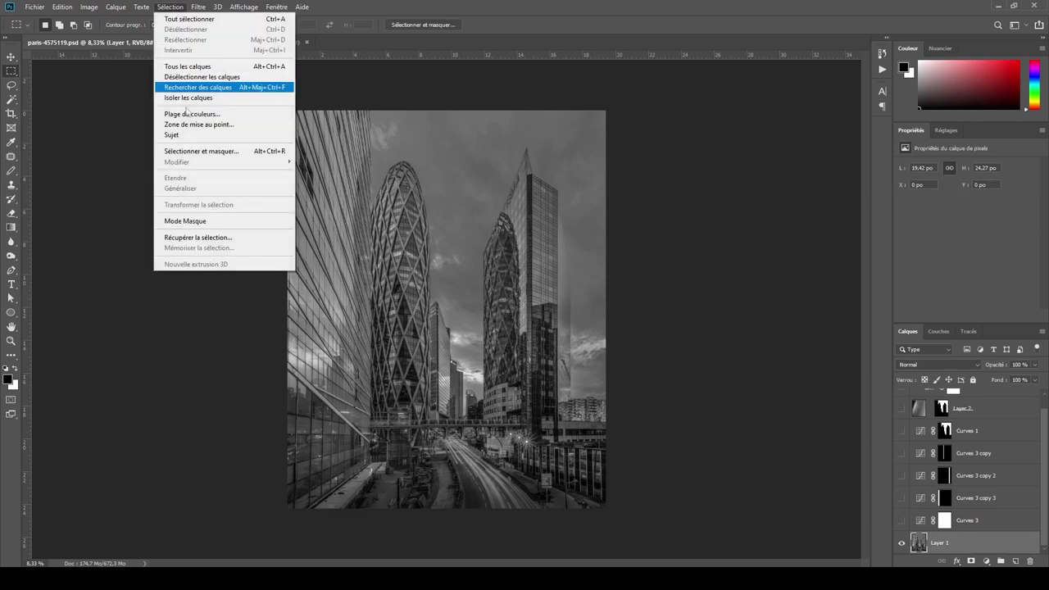
pyautogui.click(211, 238)
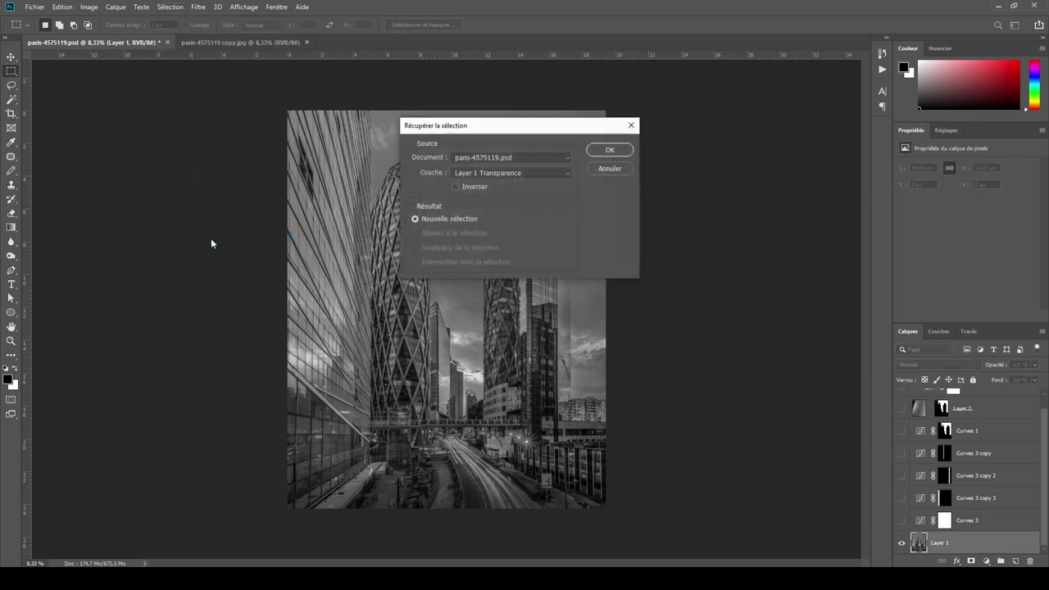
pyautogui.click(547, 171)
pyautogui.click(548, 173)
pyautogui.click(619, 169)
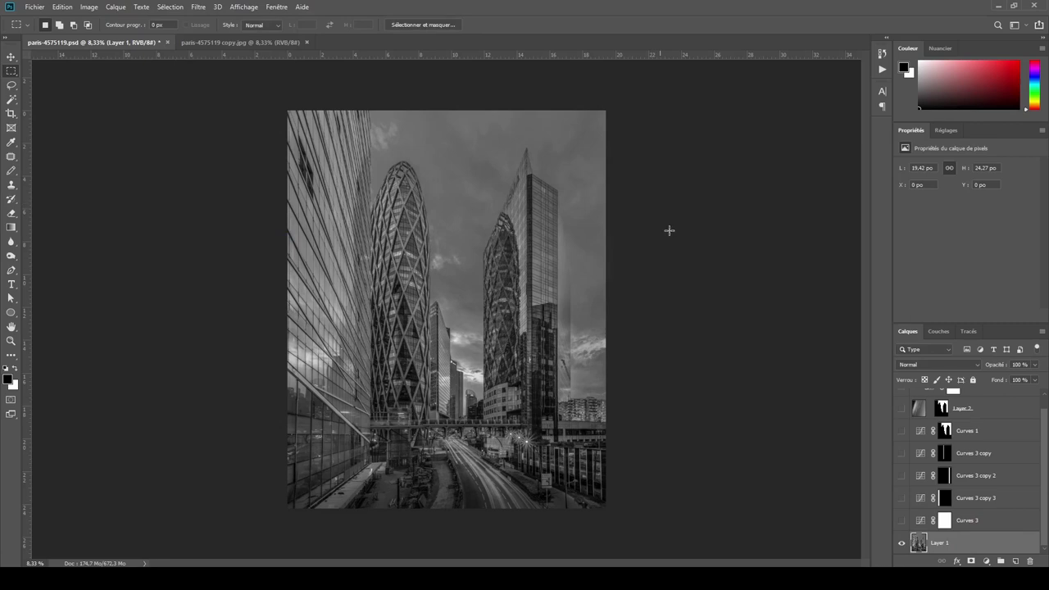
pyautogui.click(902, 521)
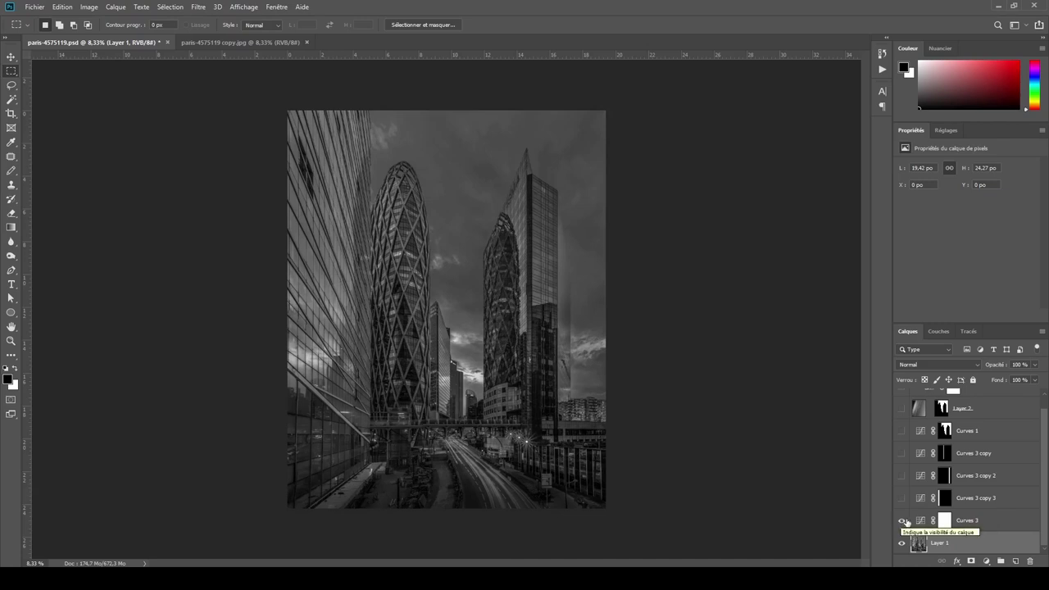
# - Show Curves 1 to blacken the sky, then show the grey Layer 2 sky layer
pyautogui.click(943, 520)
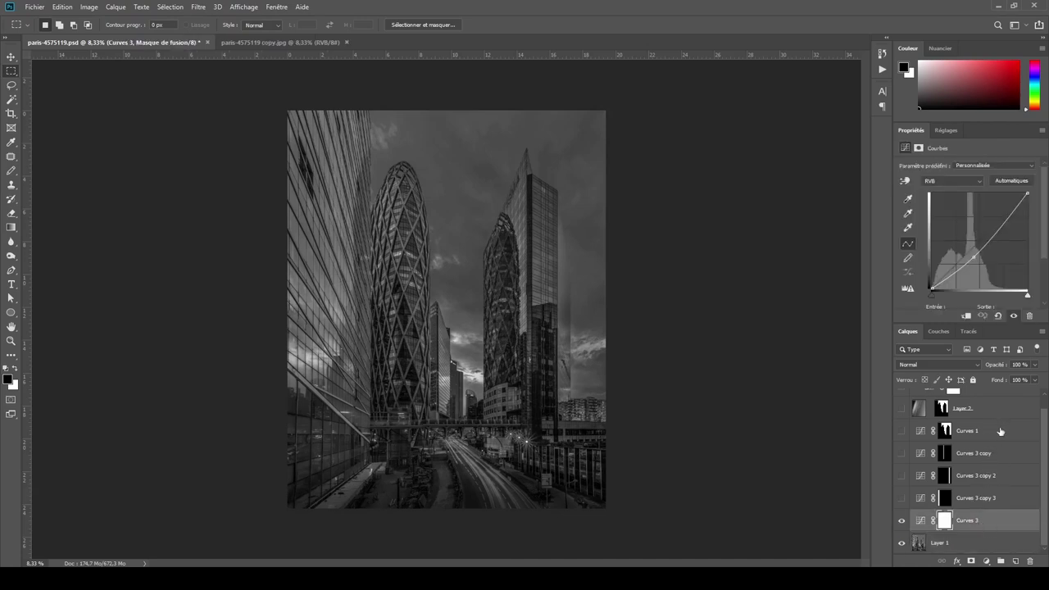
pyautogui.click(1000, 431)
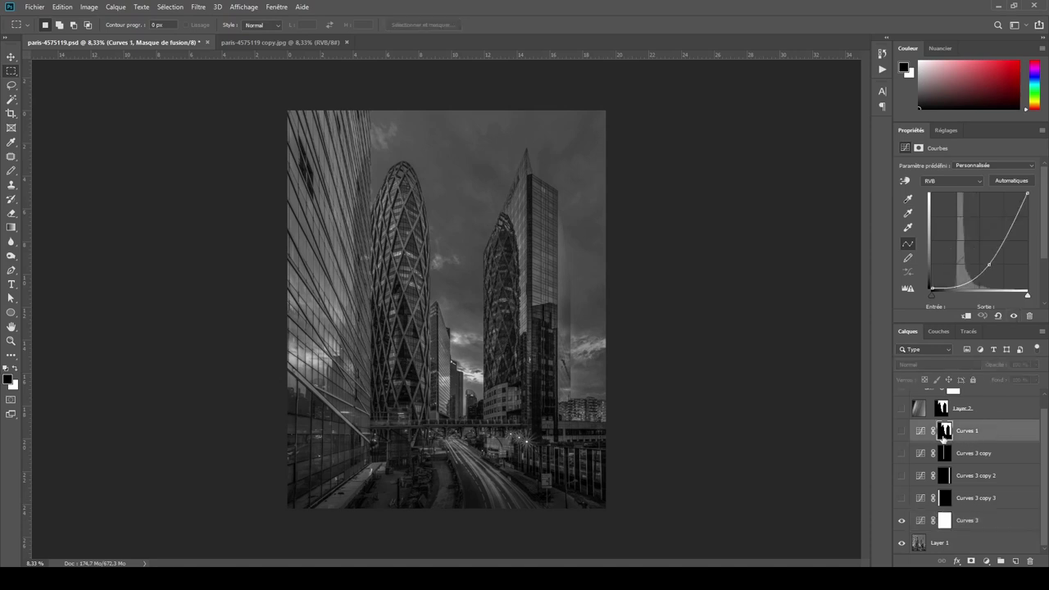
pyautogui.click(901, 431)
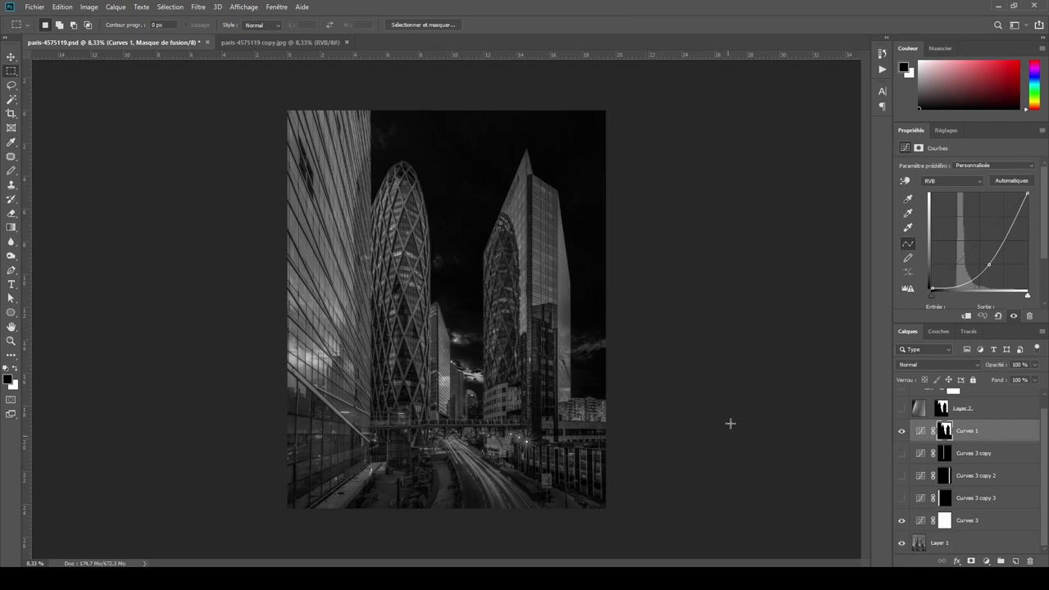
pyautogui.moveTo(1045, 463); pyautogui.dragTo(1045, 440)
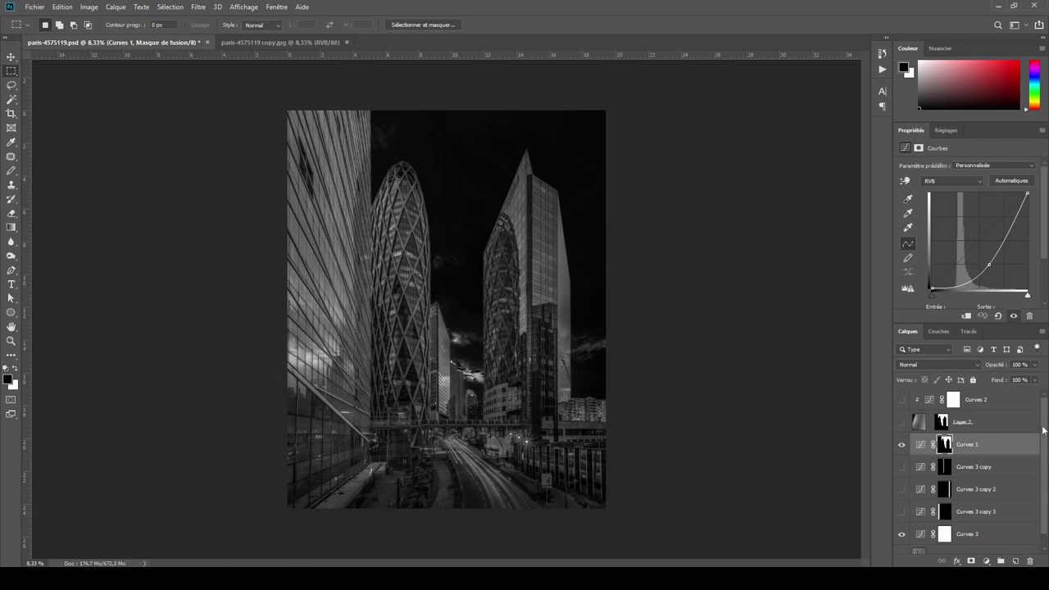
pyautogui.click(998, 427)
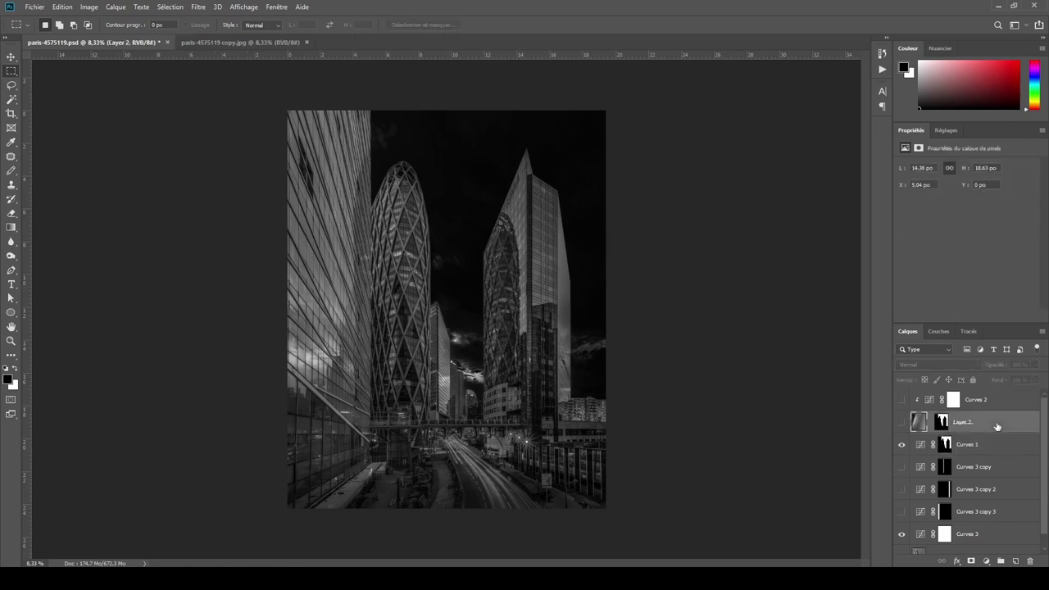
pyautogui.click(902, 423)
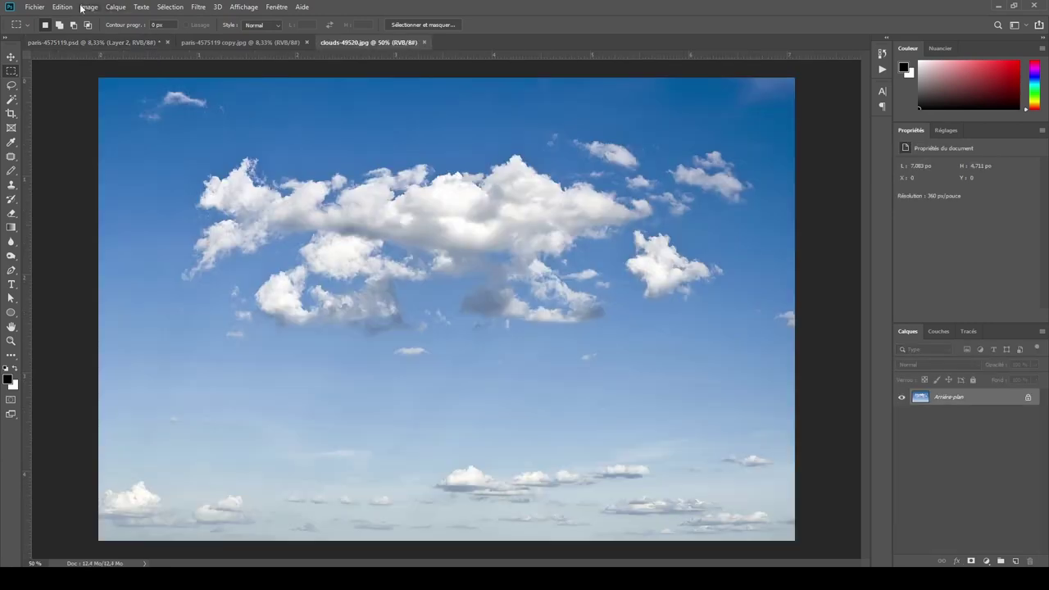
# - Desaturate clouds-49520.jpg to greyscale with Image > Réglages > Désaturation
pyautogui.click(63, 7)
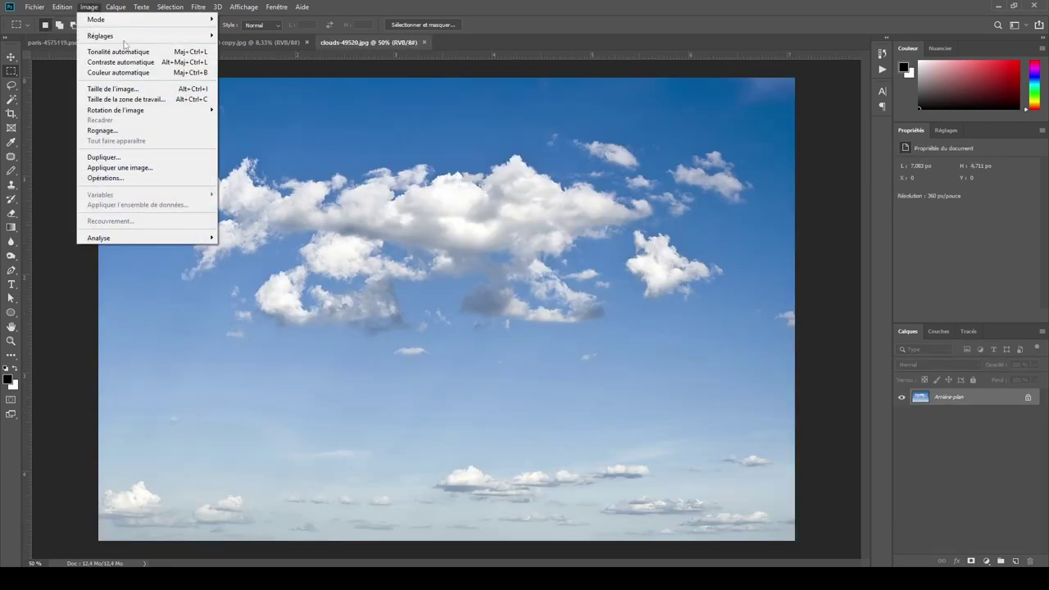
pyautogui.moveTo(101, 35)
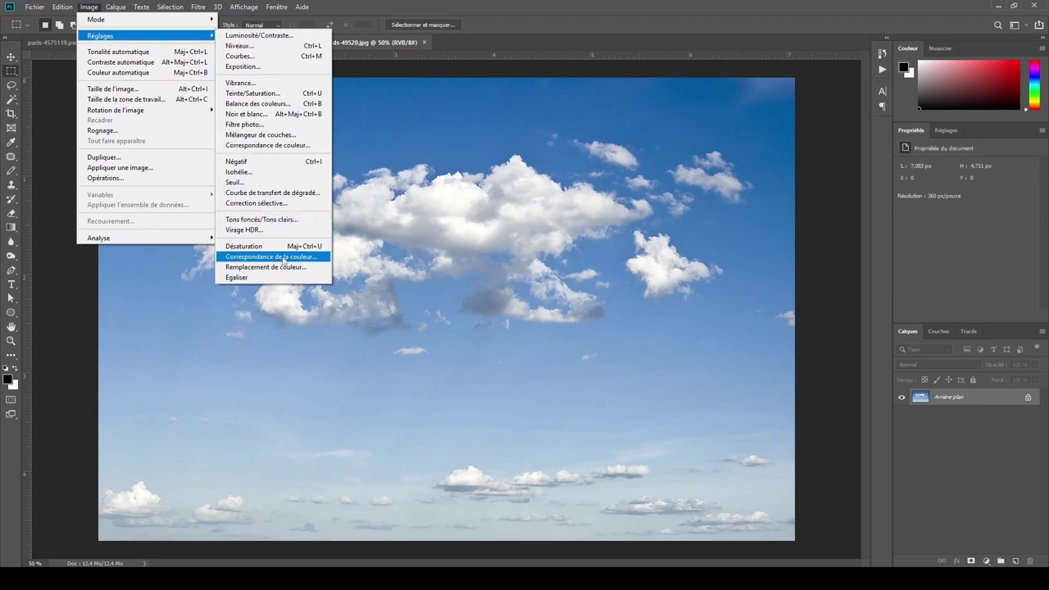
pyautogui.click(270, 245)
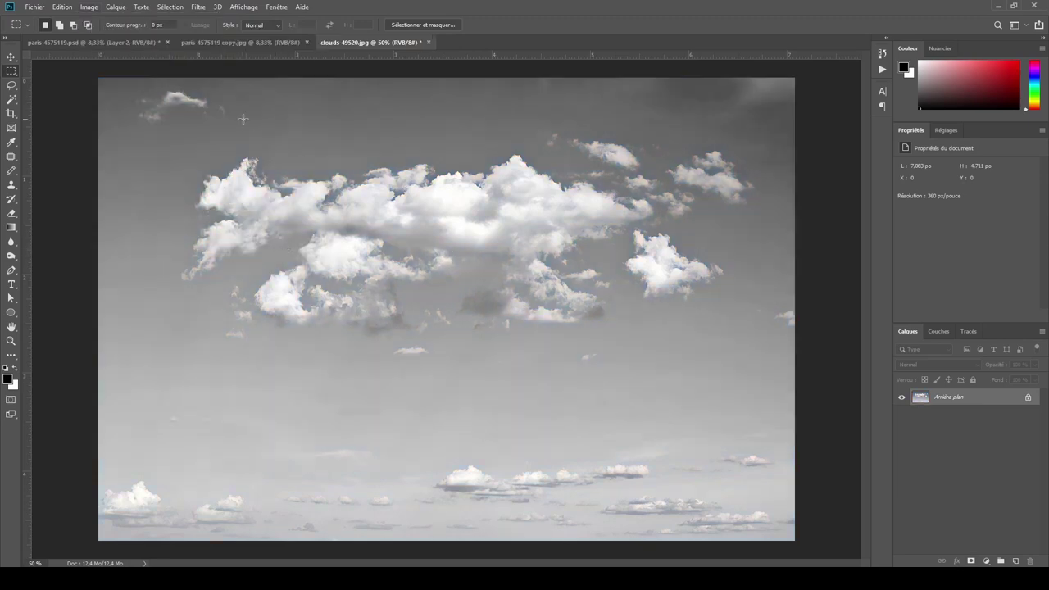
pyautogui.click(198, 8)
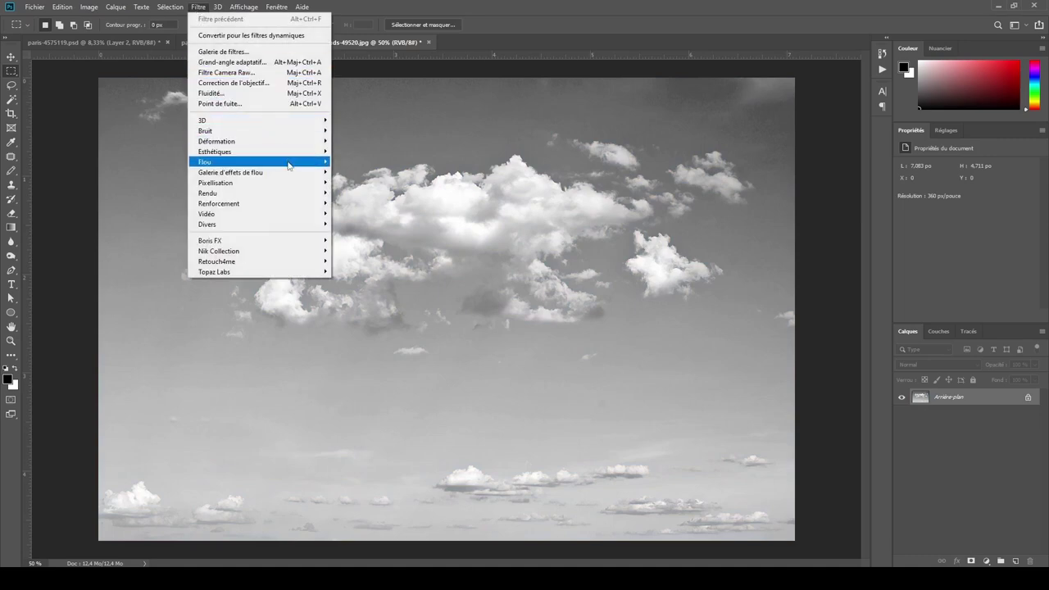
pyautogui.moveTo(205, 163)
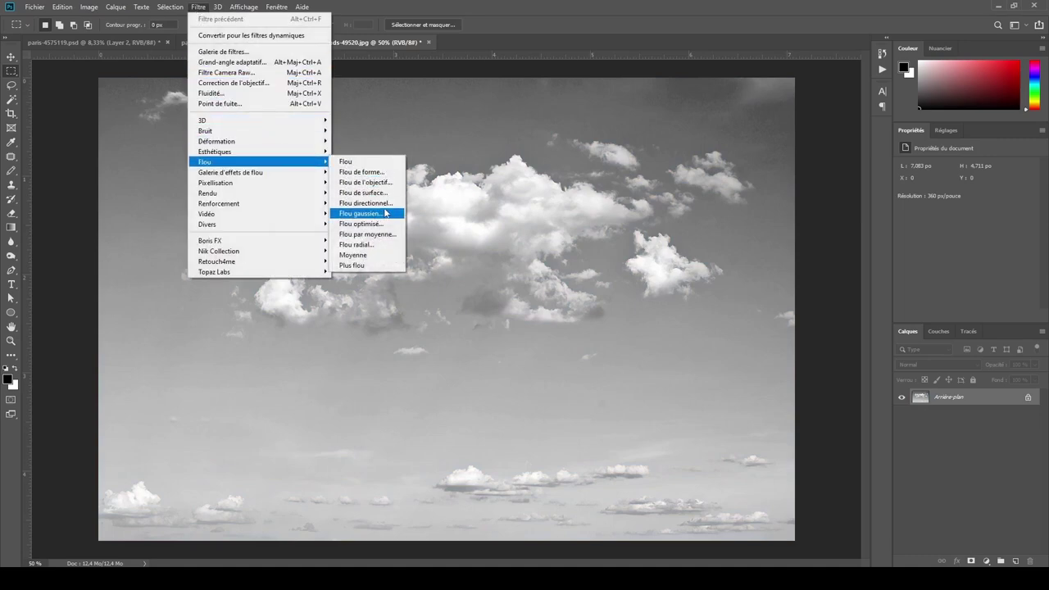
# - Apply a horizontal Motion Blur of angle 0° and 870 pixels to the clouds
pyautogui.click(365, 203)
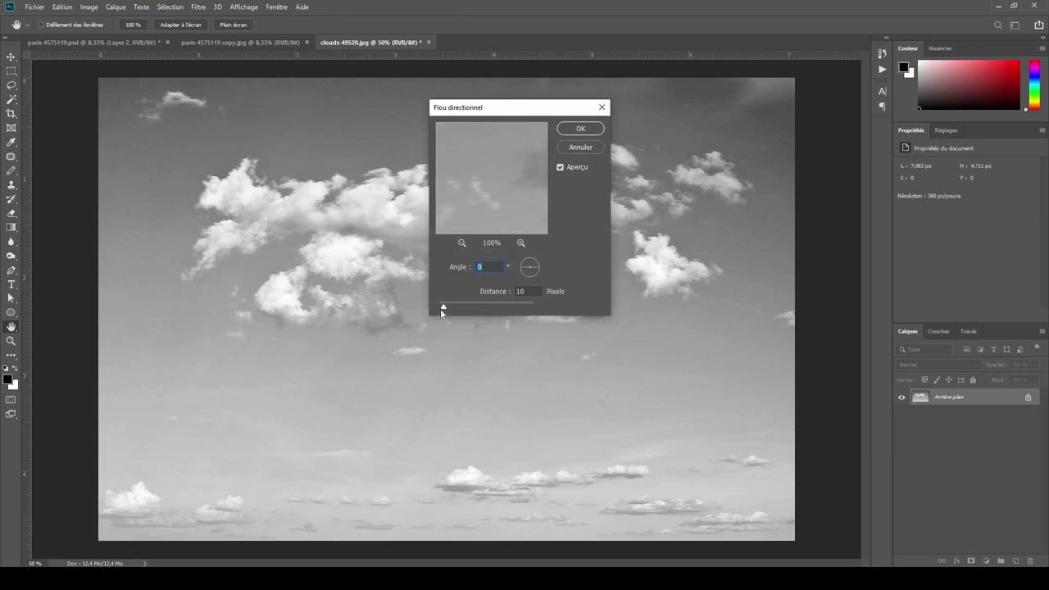
pyautogui.moveTo(444, 306); pyautogui.dragTo(477, 306)
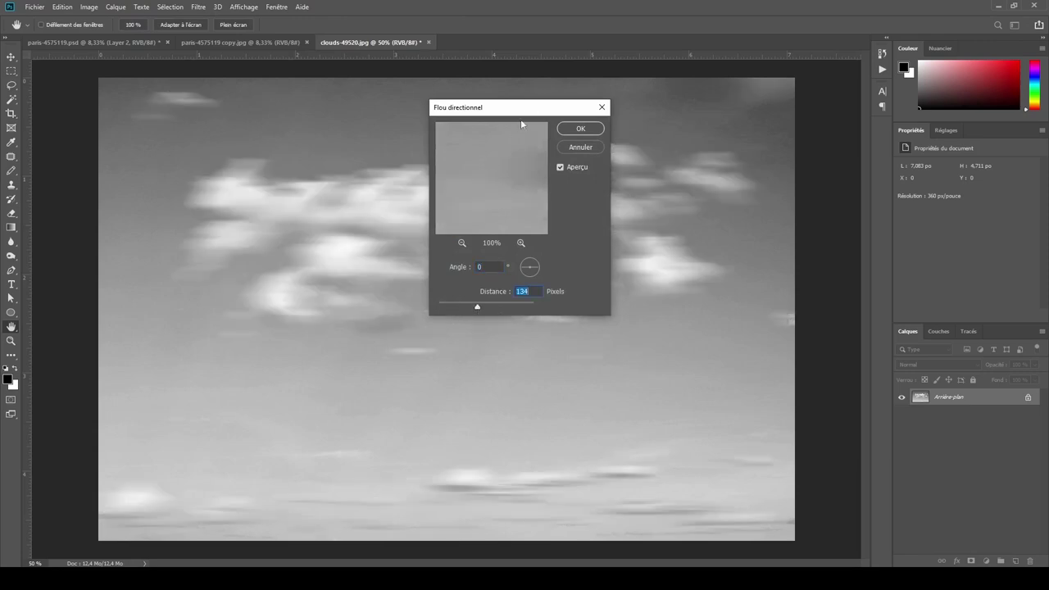
pyautogui.moveTo(527, 112); pyautogui.dragTo(685, 143)
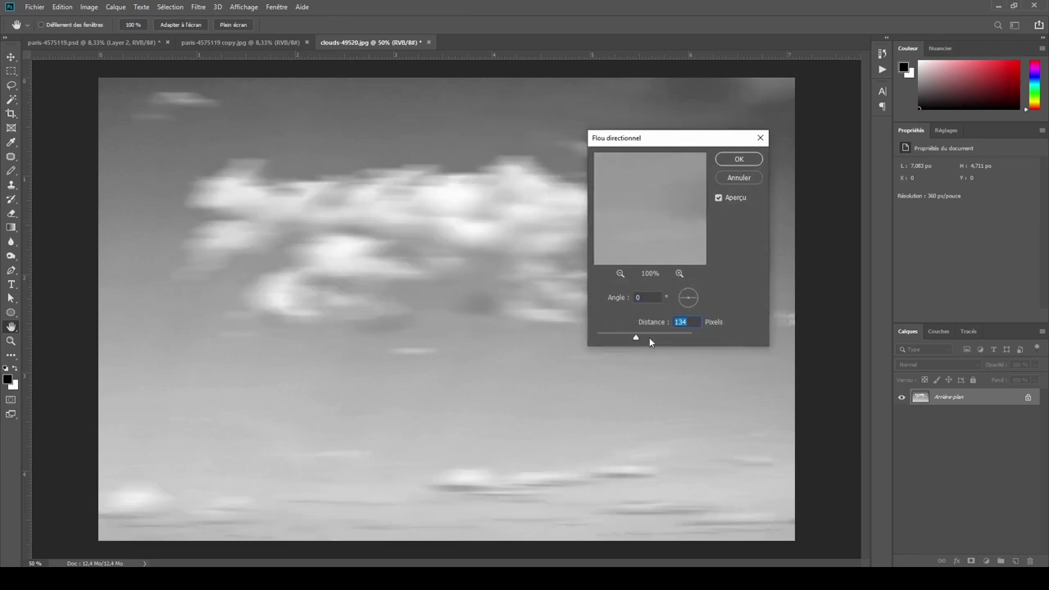
pyautogui.moveTo(636, 338); pyautogui.dragTo(670, 338)
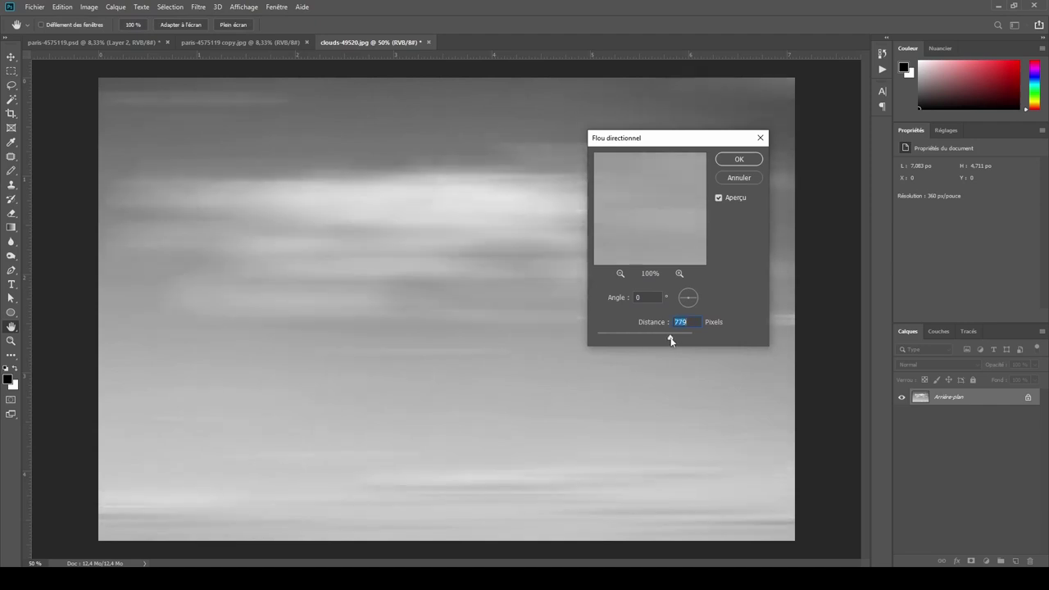
pyautogui.moveTo(671, 341); pyautogui.dragTo(674, 342)
pyautogui.click(740, 160)
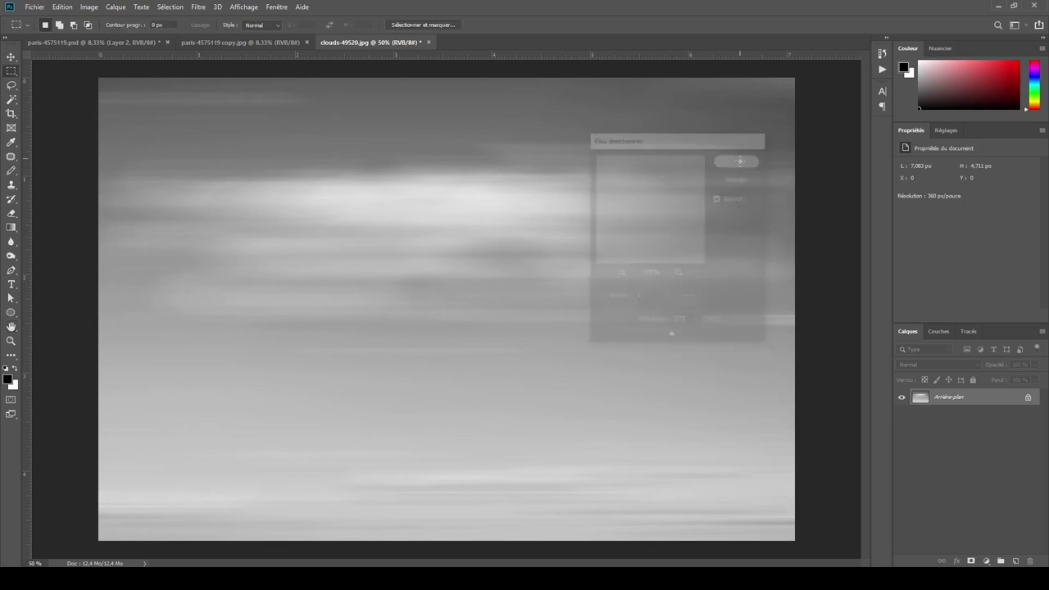
pyautogui.click(986, 560)
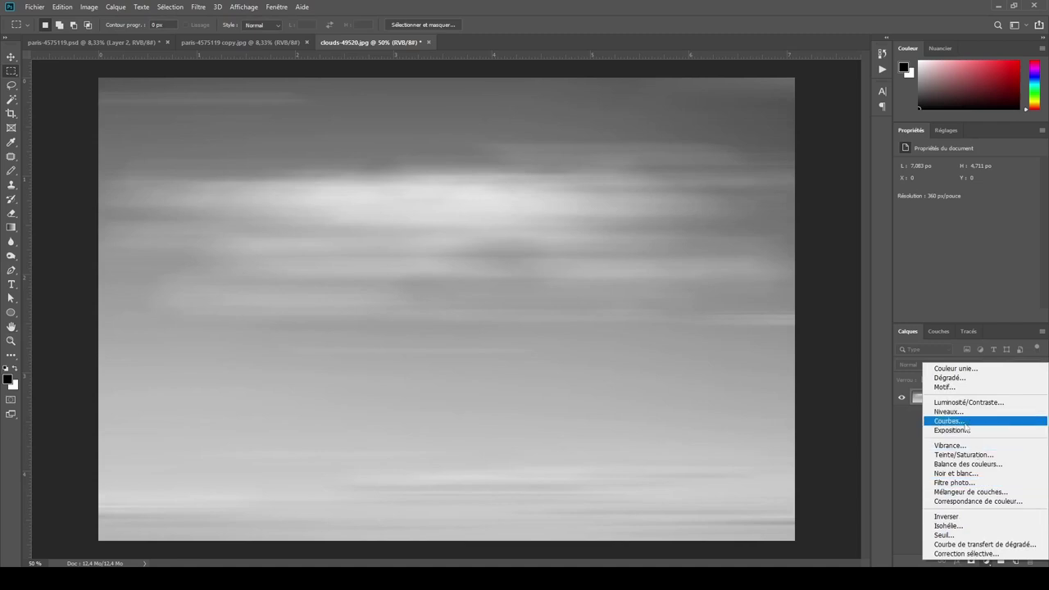
# - Add a darkening Curves layer to the clouds, merge it down, and select all
pyautogui.click(966, 423)
pyautogui.moveTo(961, 264); pyautogui.dragTo(980, 270)
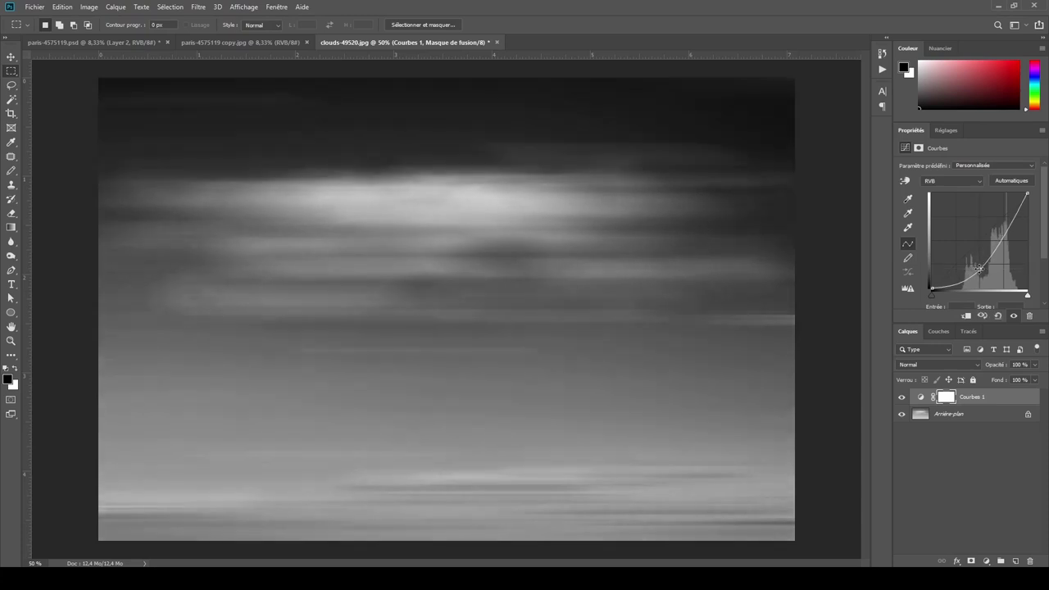
pyautogui.hotkey('ctrl', 'e')
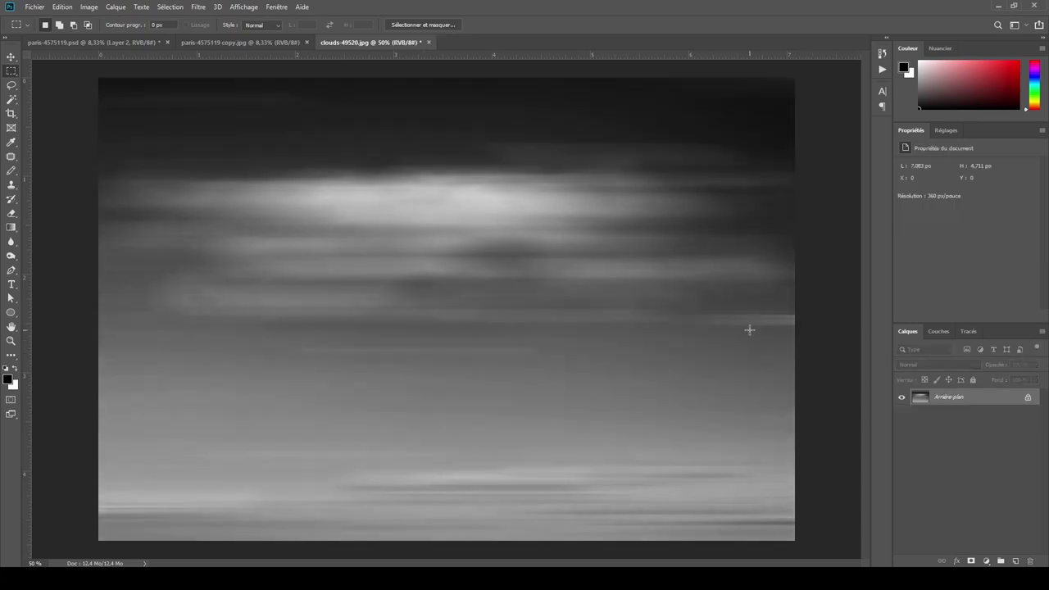
pyautogui.hotkey('ctrl', 'a')
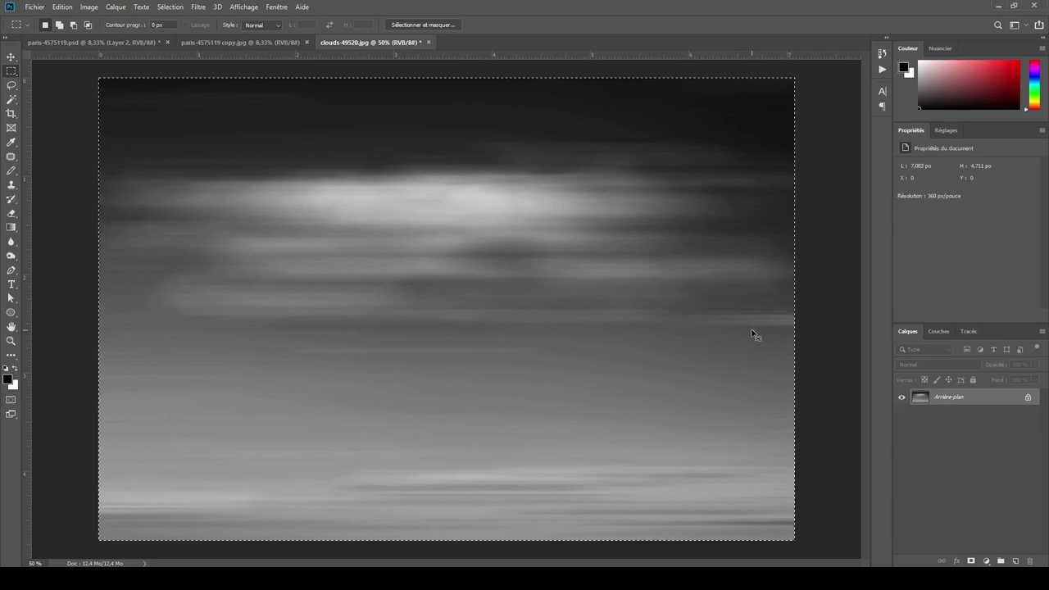
pyautogui.click(98, 45)
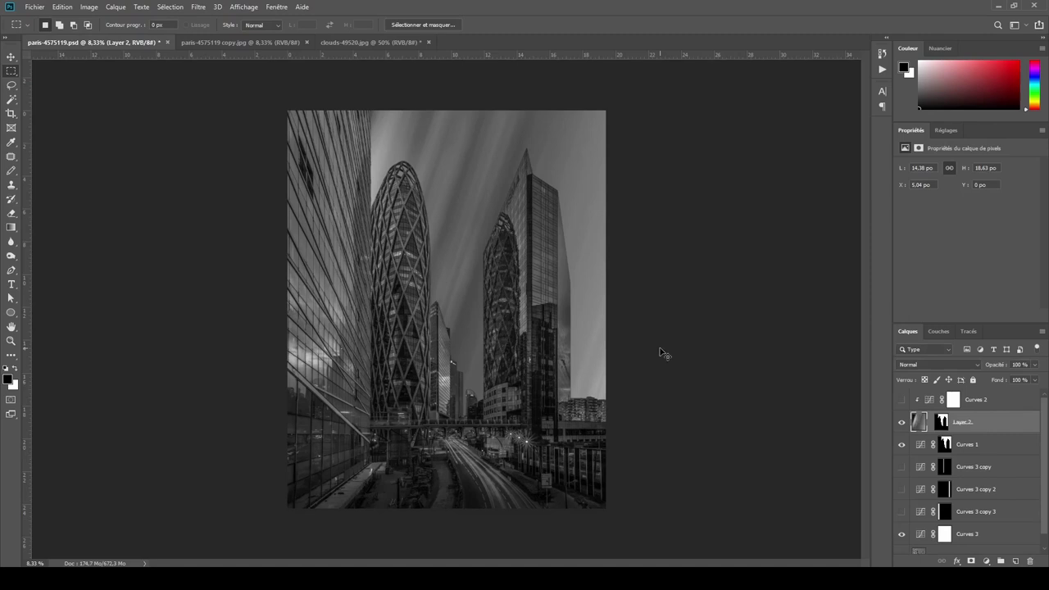
# - Drop the clouds into paris-4575119.psd as Calque 1 and release its clipping mask
pyautogui.moveTo(660, 347); pyautogui.dragTo(661, 347)
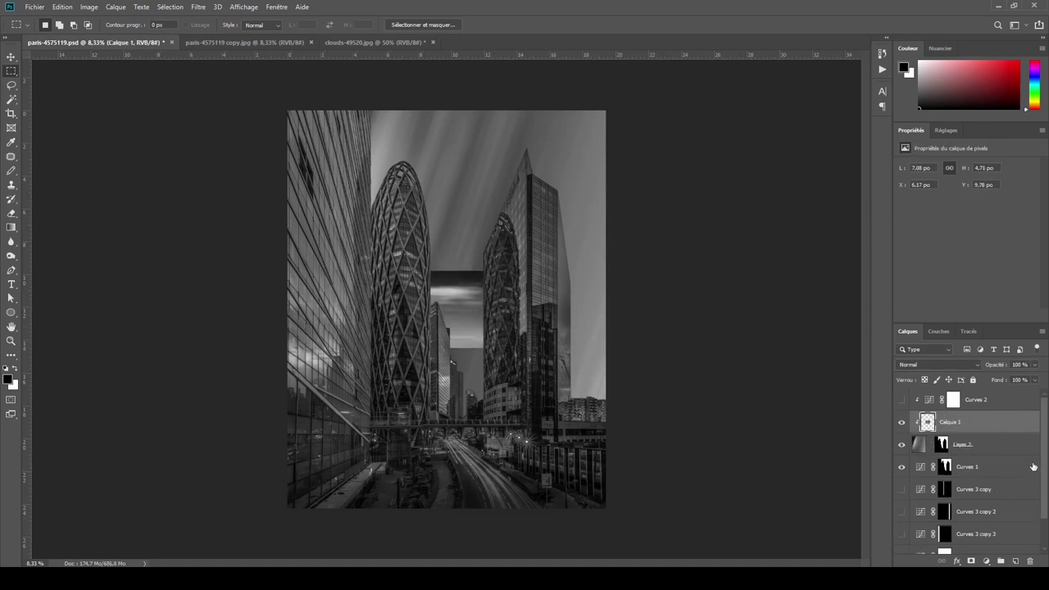
pyautogui.keyDown('alt'); pyautogui.click(974, 431); pyautogui.keyUp('alt')
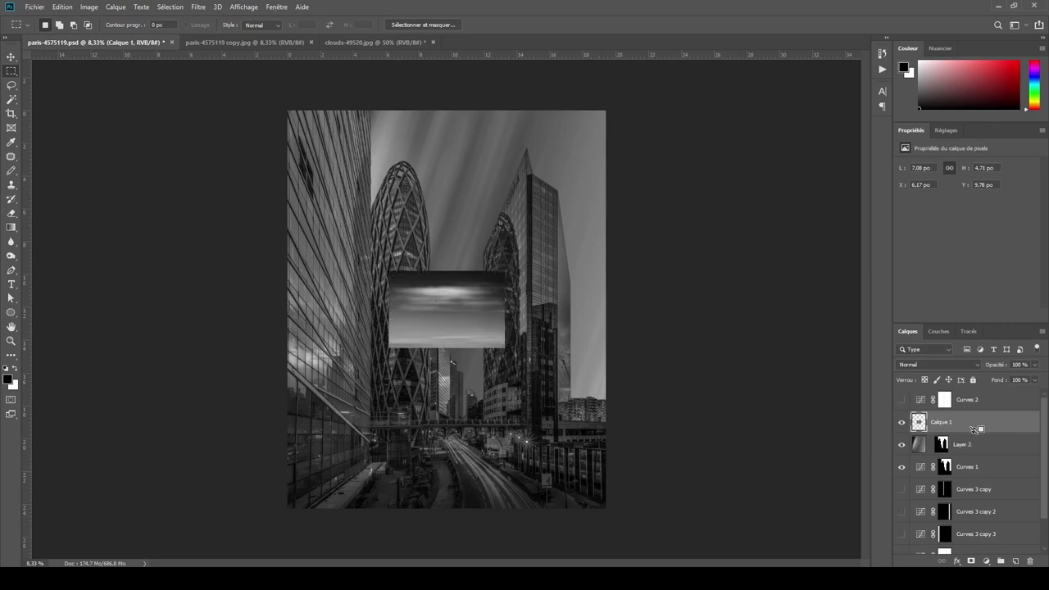
pyautogui.click(11, 56)
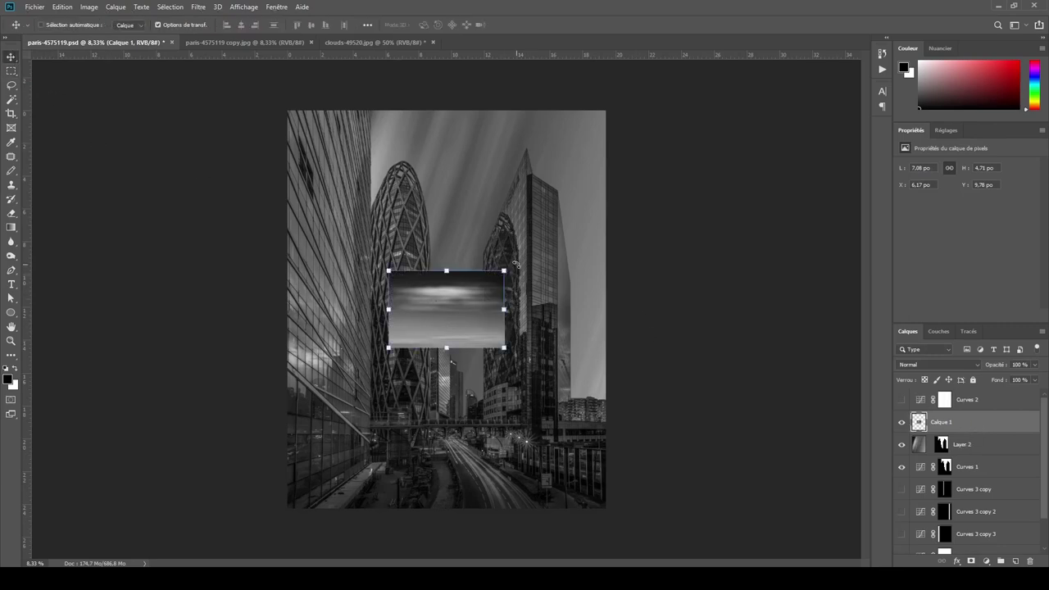
# - Scale up Calque 1 and rotate it about -72° so its streaks fill the canvas
pyautogui.moveTo(506, 269)
pyautogui.mouseDown()
pyautogui.moveTo(508, 257)
pyautogui.moveTo(398, 249)
pyautogui.moveTo(289, 113)
pyautogui.mouseUp()
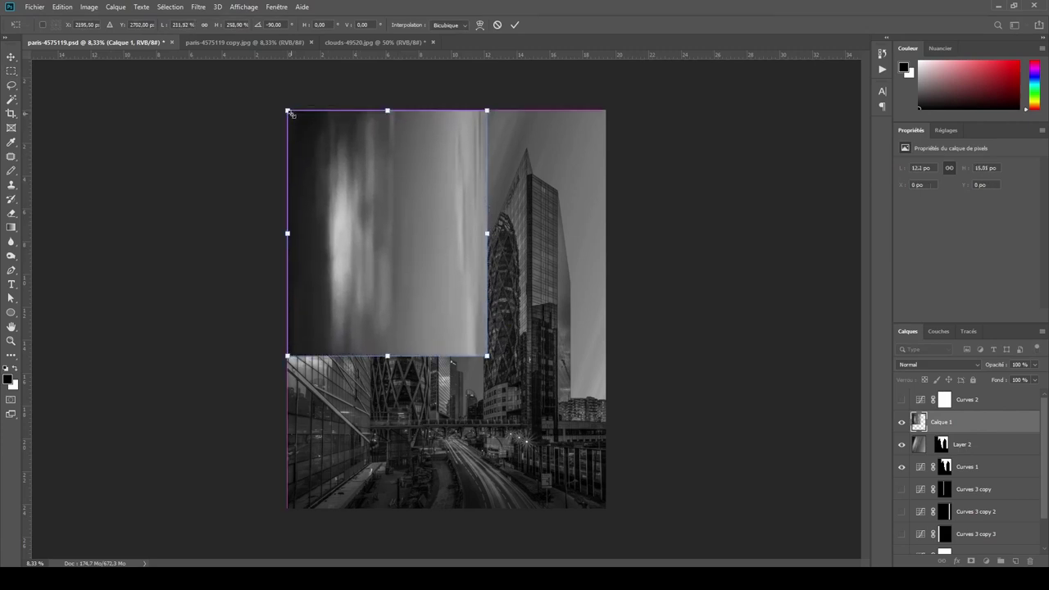
pyautogui.moveTo(488, 358); pyautogui.dragTo(598, 476)
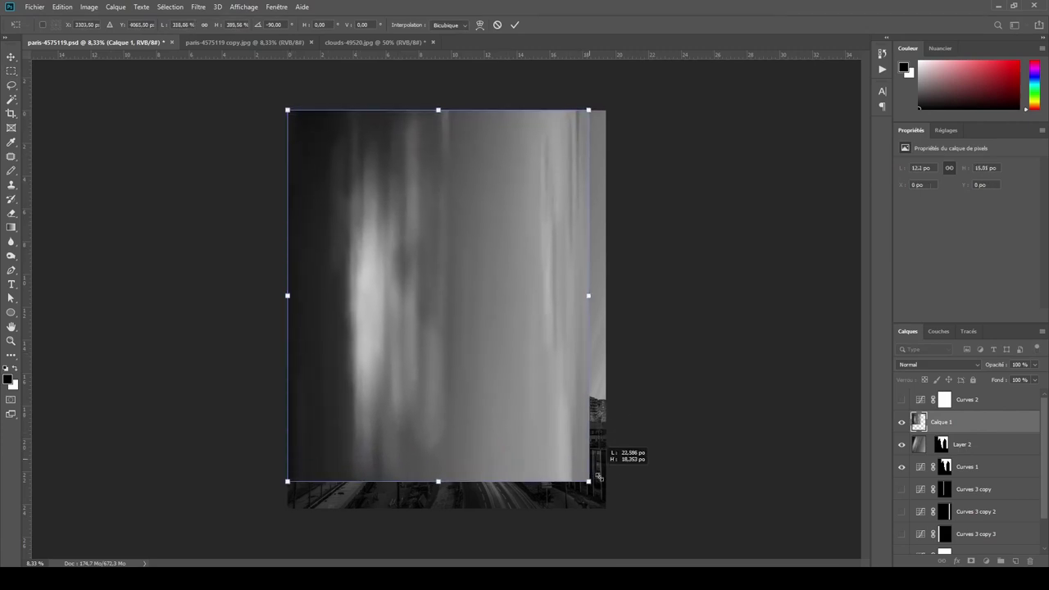
pyautogui.moveTo(597, 476); pyautogui.dragTo(614, 504)
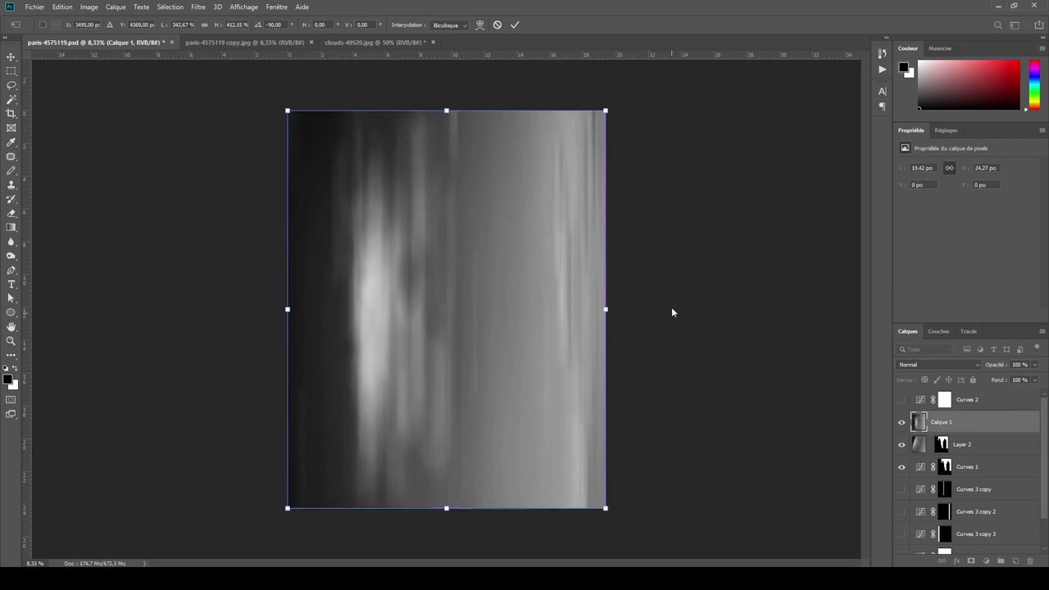
pyautogui.moveTo(625, 101); pyautogui.dragTo(683, 161)
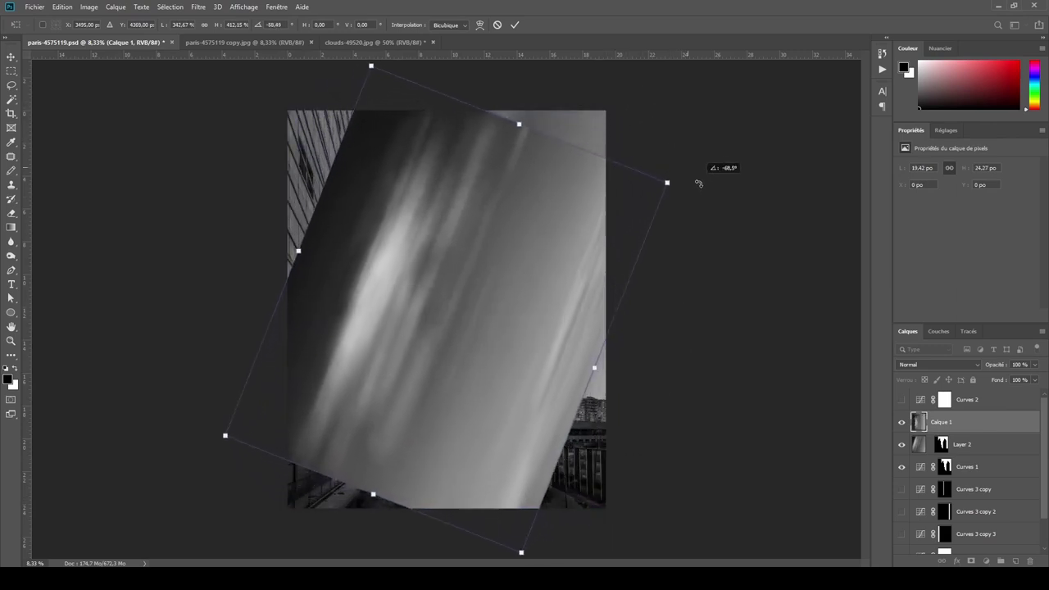
pyautogui.moveTo(683, 161); pyautogui.dragTo(675, 170)
pyautogui.hotkey('ctrl', '-')
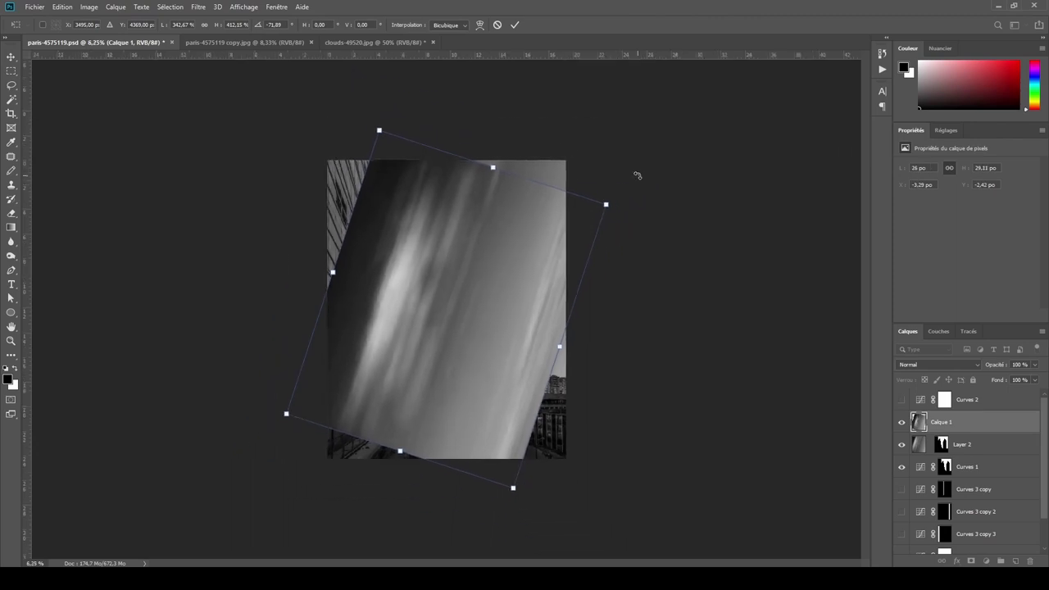
pyautogui.moveTo(378, 130); pyautogui.dragTo(327, 80)
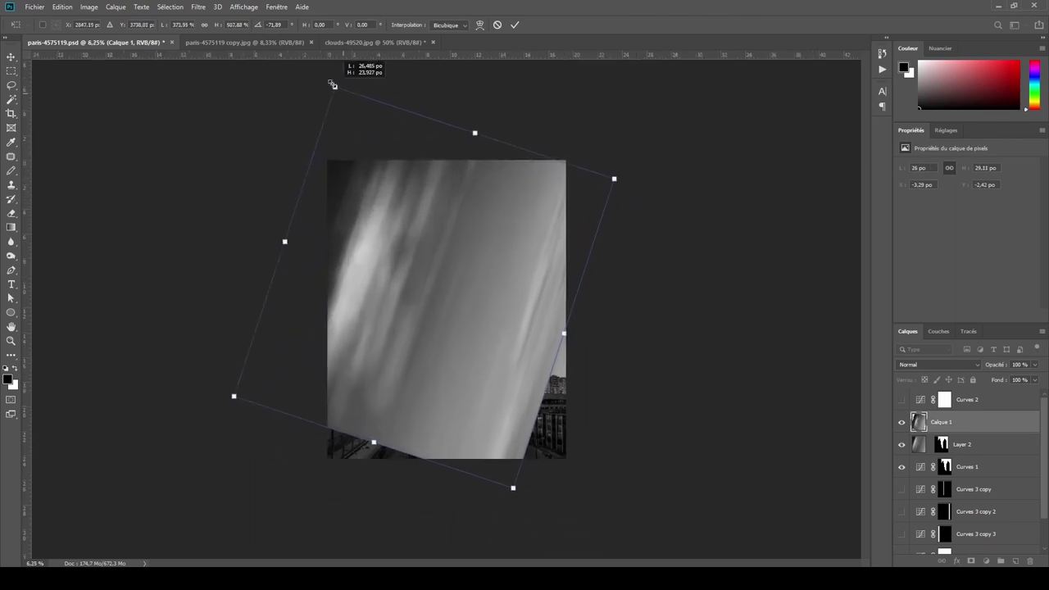
pyautogui.moveTo(513, 488); pyautogui.dragTo(559, 546)
pyautogui.press('Return')
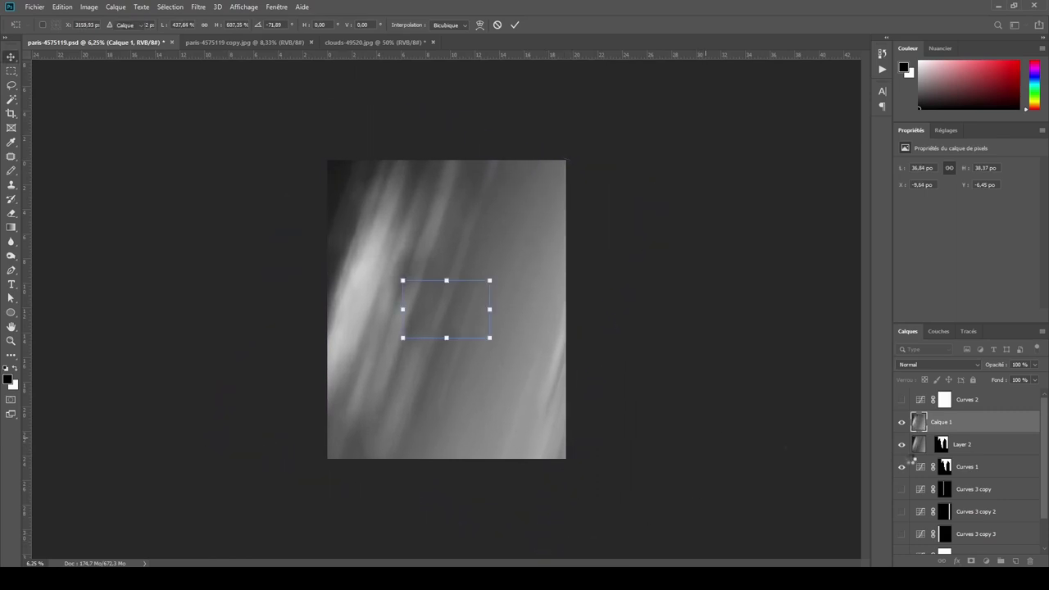
# - Mask the Calque 1 cloud layer using Layer 2's sky-shaped mask selection
pyautogui.keyDown('ctrl'); pyautogui.click(942, 444); pyautogui.keyUp('ctrl')
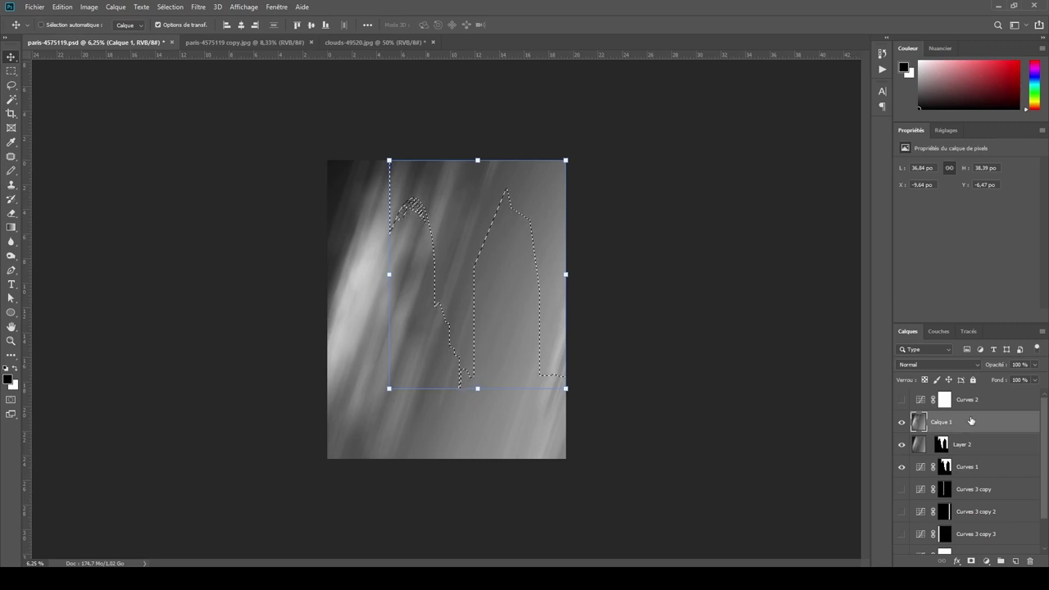
pyautogui.click(970, 560)
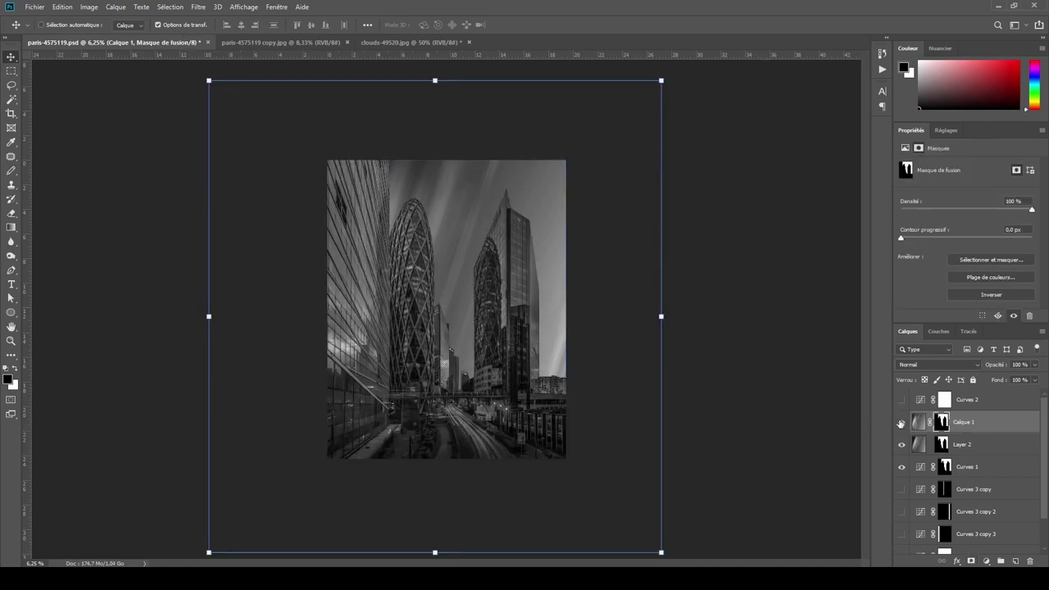
pyautogui.click(11, 72)
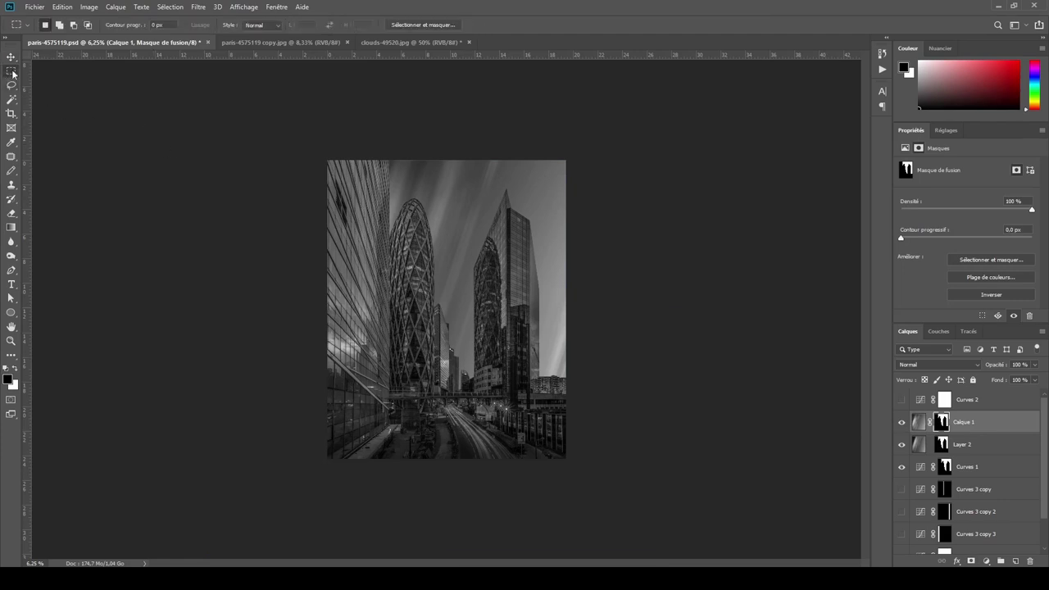
# - Compare the image with and without Calque 1 and Curves 2, leaving both hidden
pyautogui.click(902, 422)
pyautogui.click(902, 422)
pyautogui.click(903, 422)
pyautogui.click(902, 422)
pyautogui.click(902, 400)
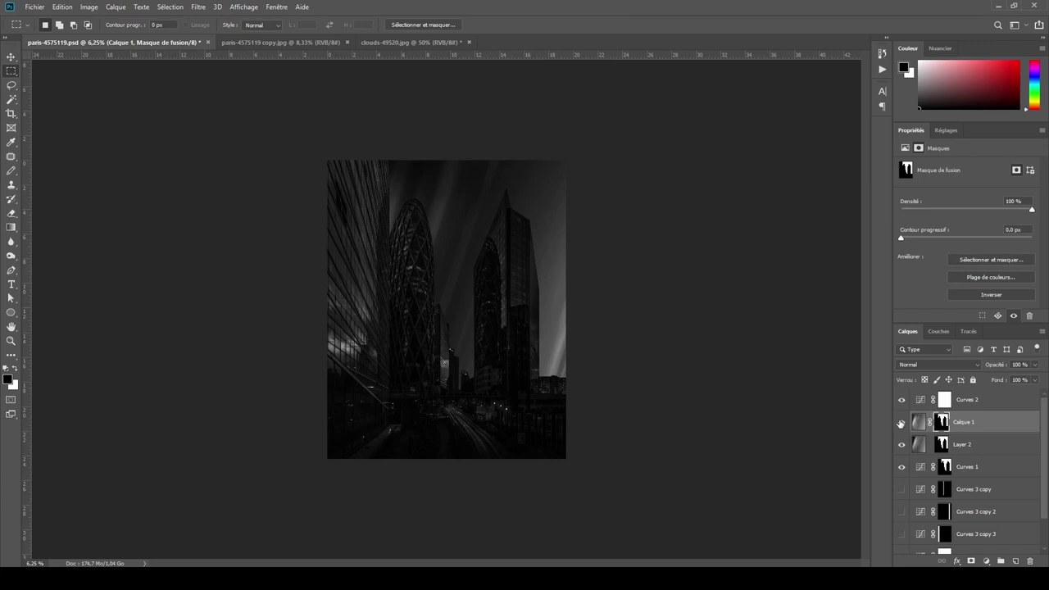
pyautogui.click(901, 423)
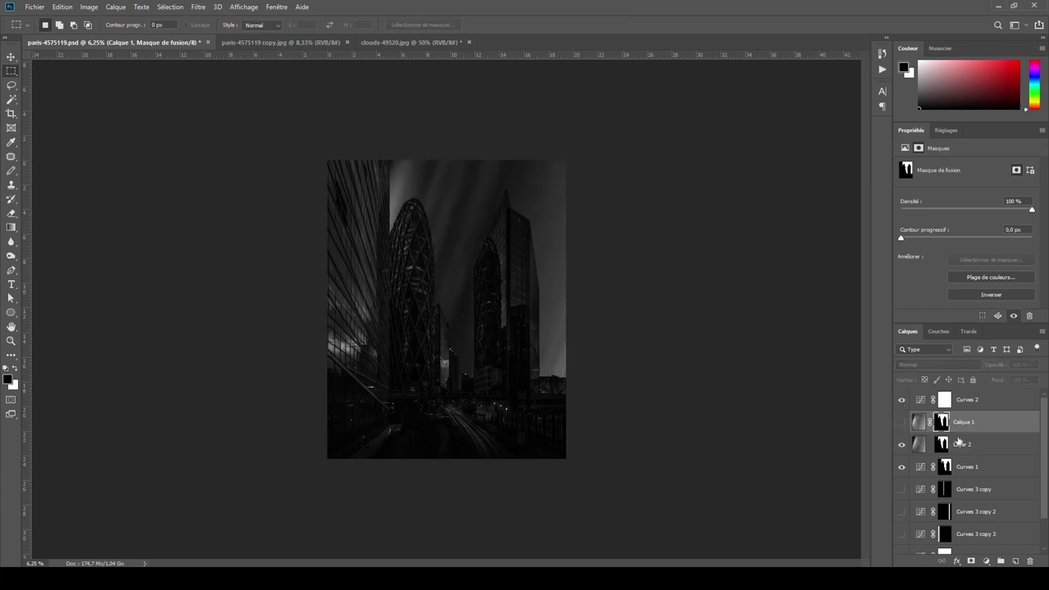
pyautogui.click(900, 400)
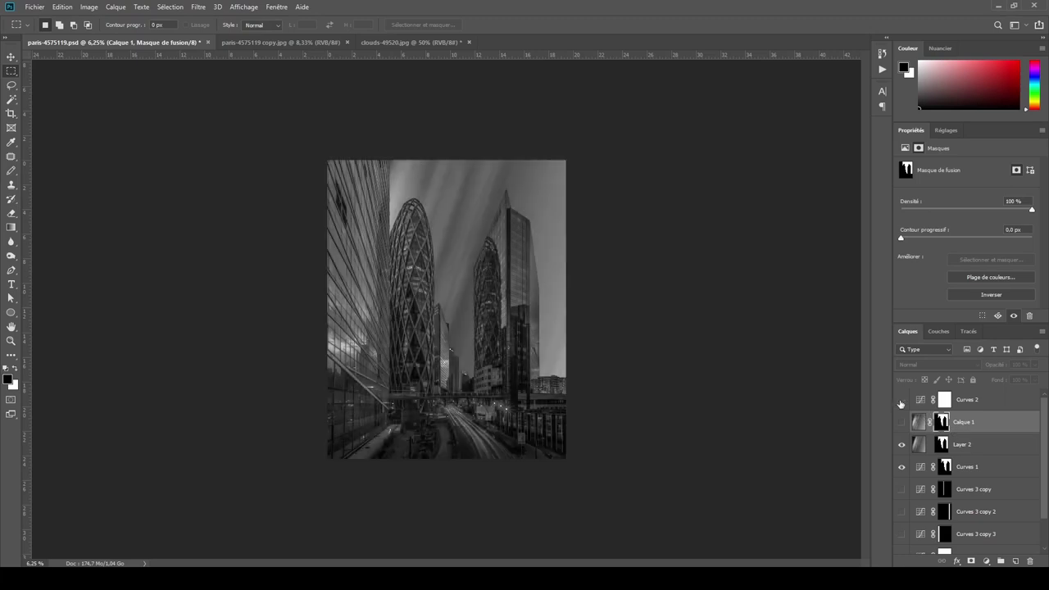
pyautogui.hotkey('ctrl', '2')
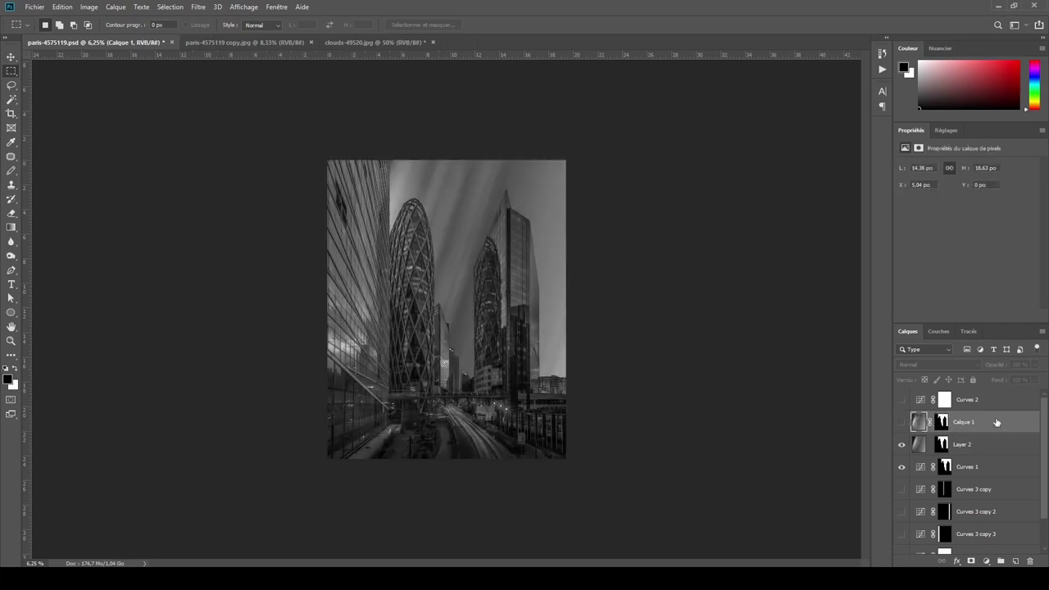
# - Delete the Calque 1 cloud layer and toggle the three Curves 3 copy strips
pyautogui.press('Delete')
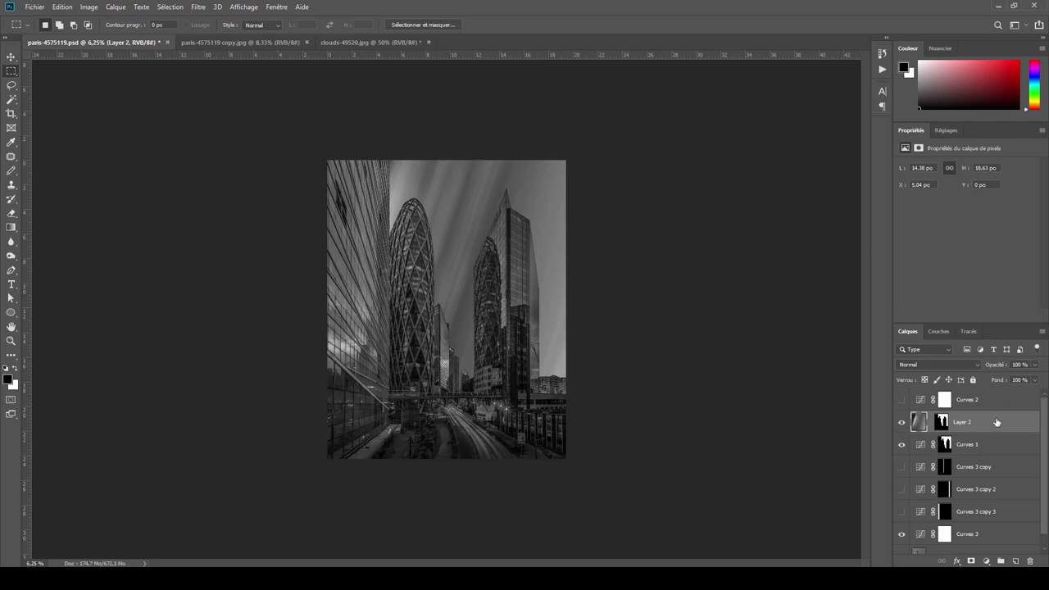
pyautogui.click(901, 466)
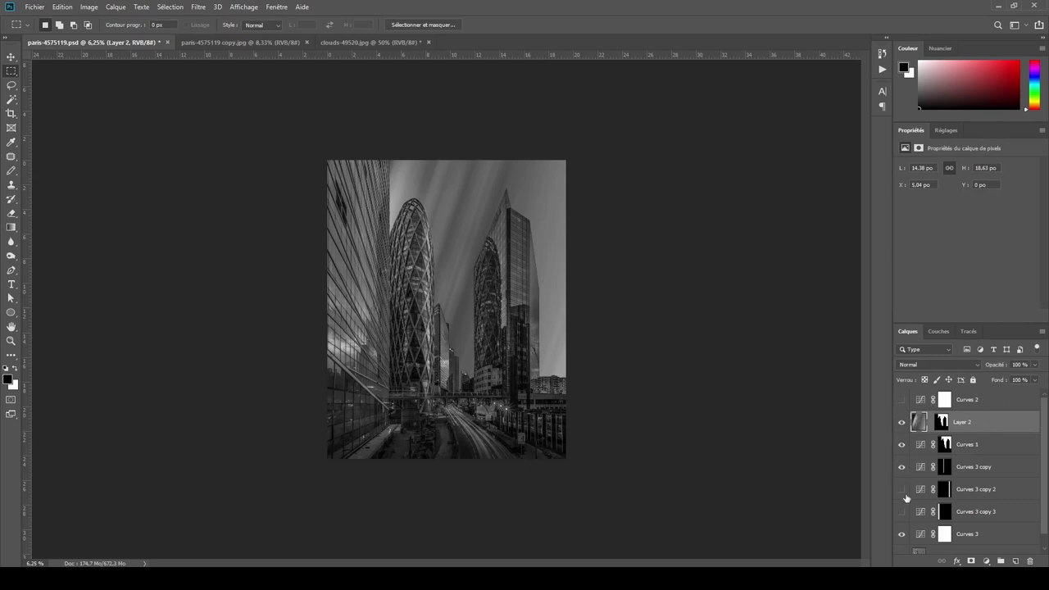
pyautogui.click(902, 490)
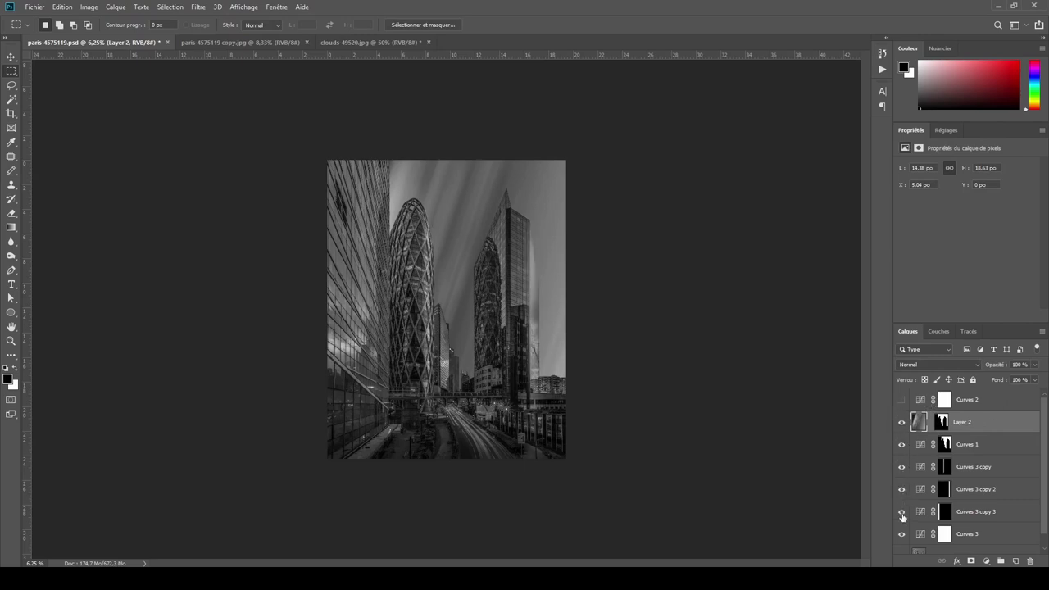
pyautogui.click(902, 512)
pyautogui.click(901, 490)
pyautogui.click(902, 467)
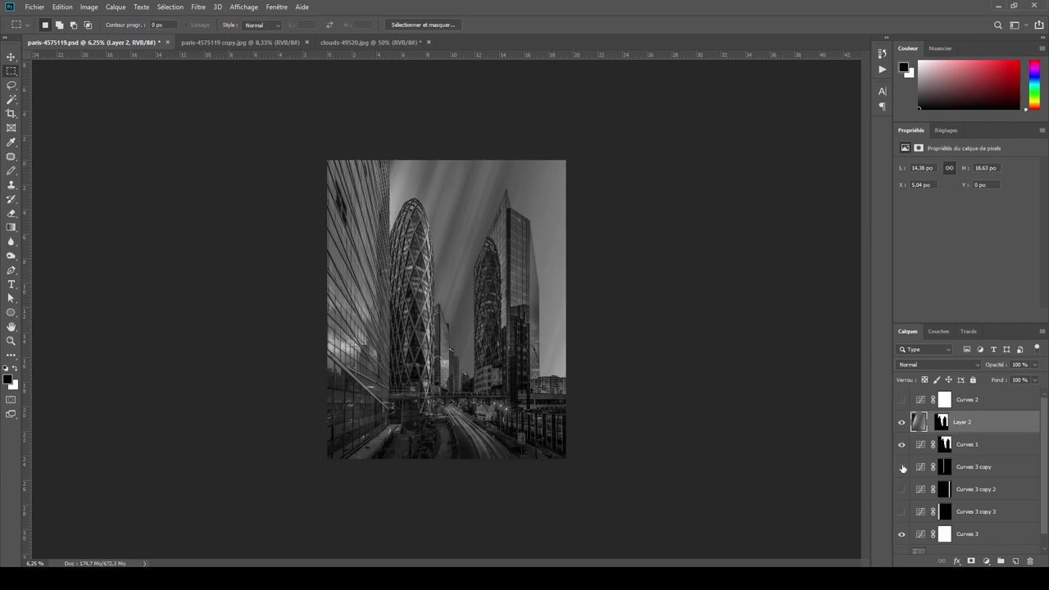
# - Show Curves 2 plus Curves 3 copy, copy 2 and copy 3, with Curves 2 selected
pyautogui.click(901, 400)
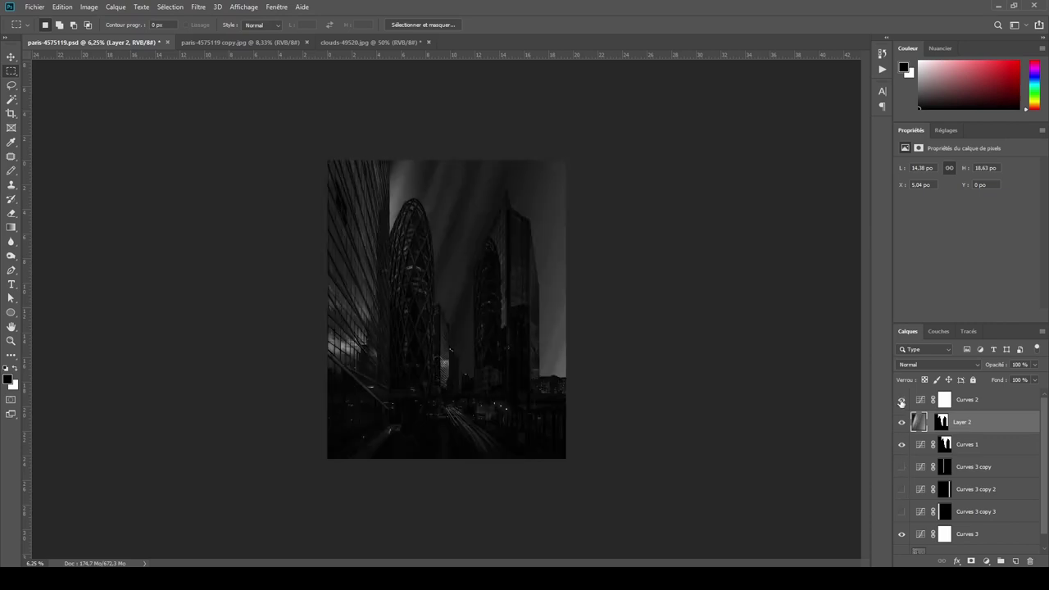
pyautogui.click(902, 466)
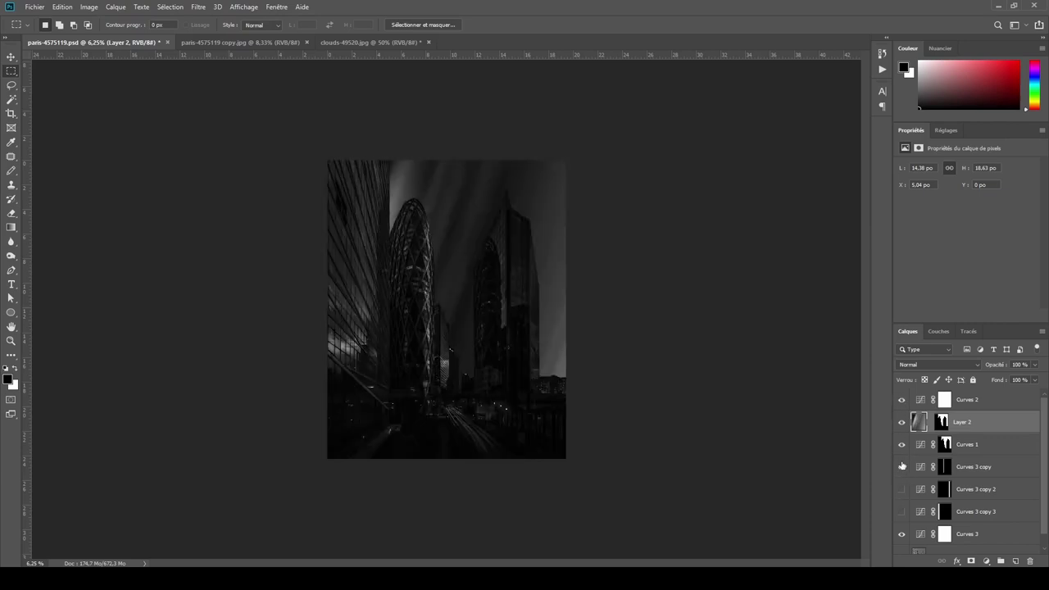
pyautogui.click(901, 489)
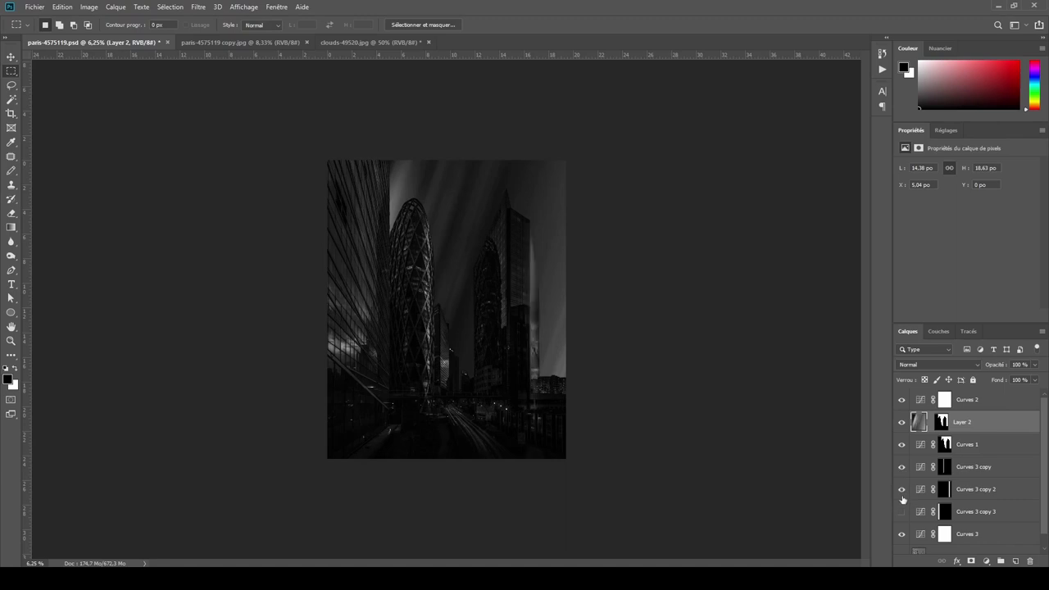
pyautogui.click(901, 511)
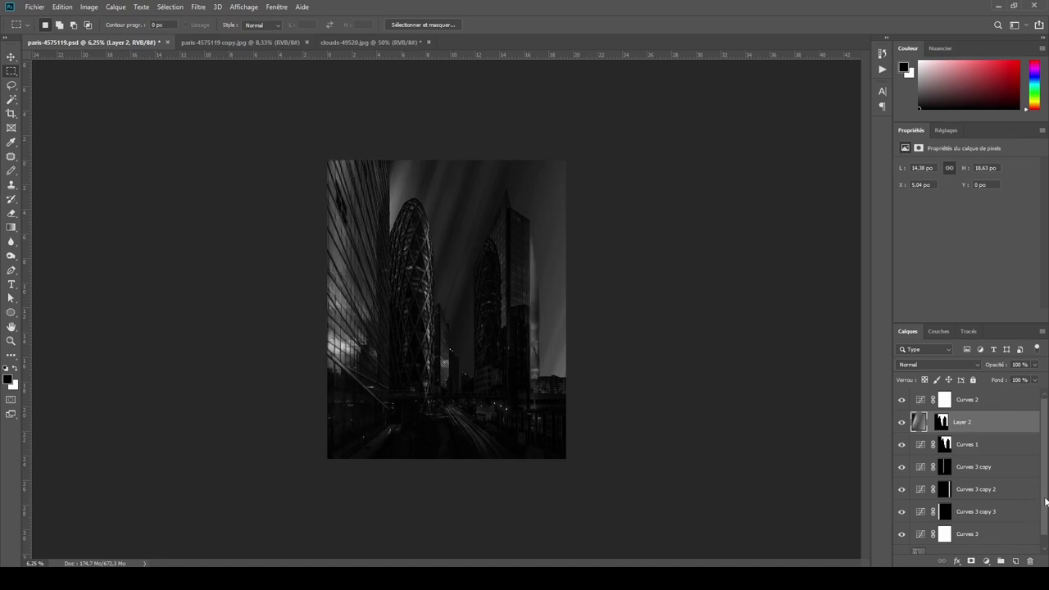
pyautogui.scroll(-1, 1045, 495)
pyautogui.scroll(1, 1008, 525)
pyautogui.click(991, 403)
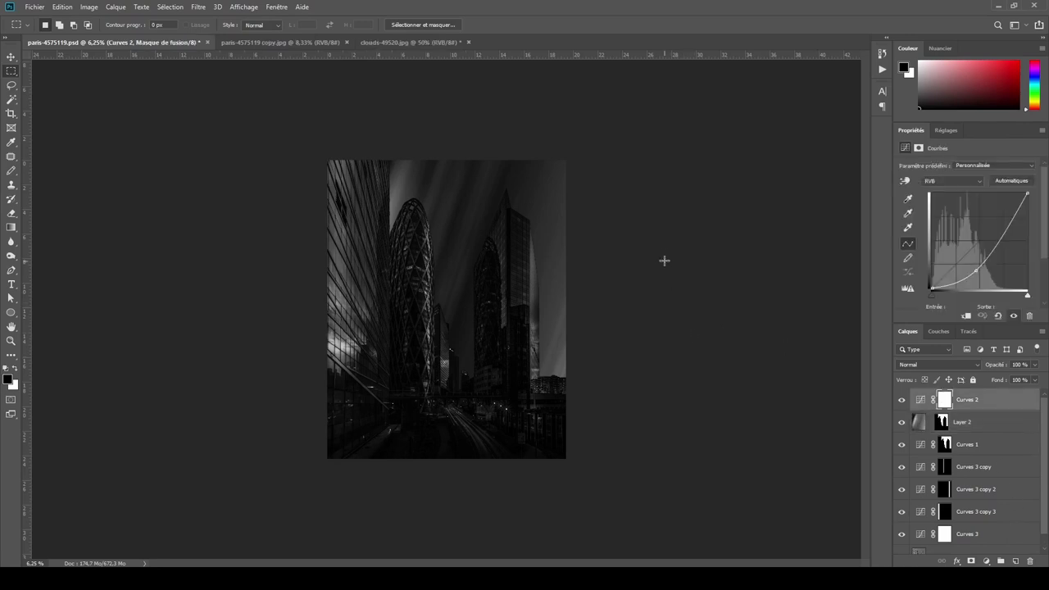
# - Compare the paris document with copy.jpg, toggling Curves 2 and turning Curves 3 back on
pyautogui.click(299, 43)
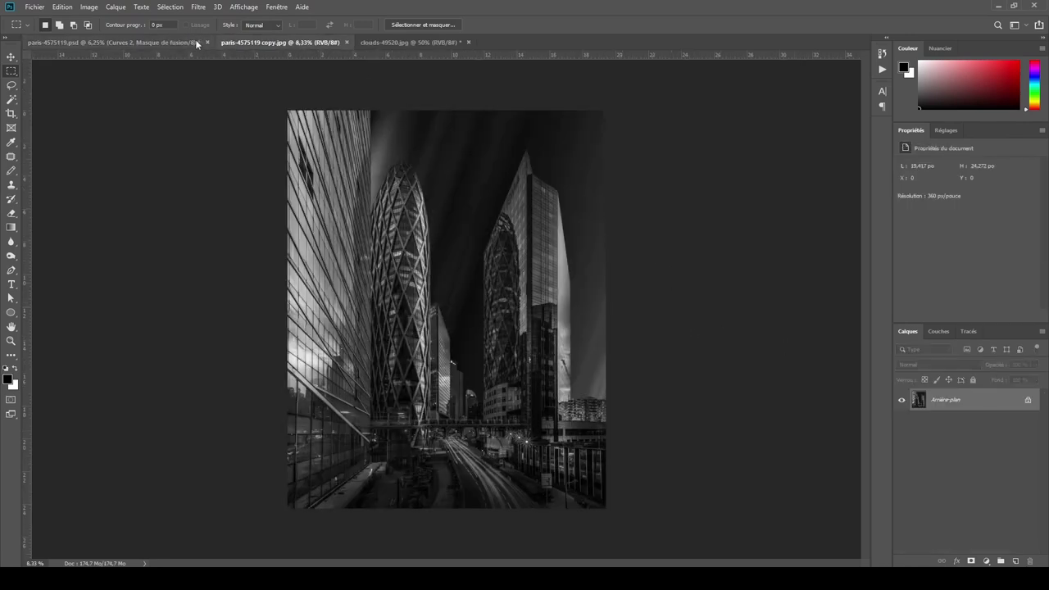
pyautogui.click(190, 43)
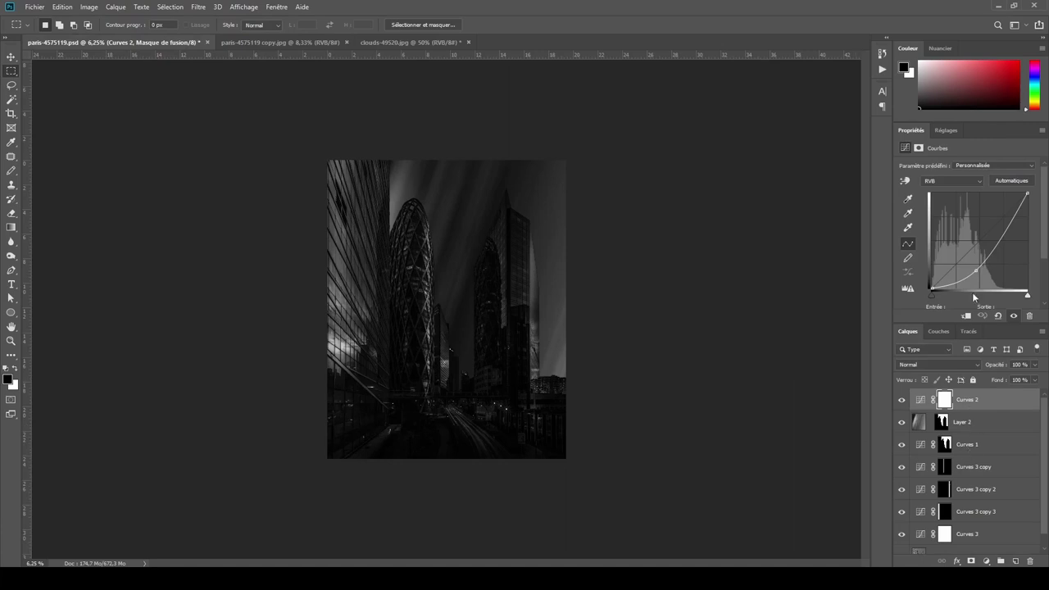
pyautogui.click(903, 400)
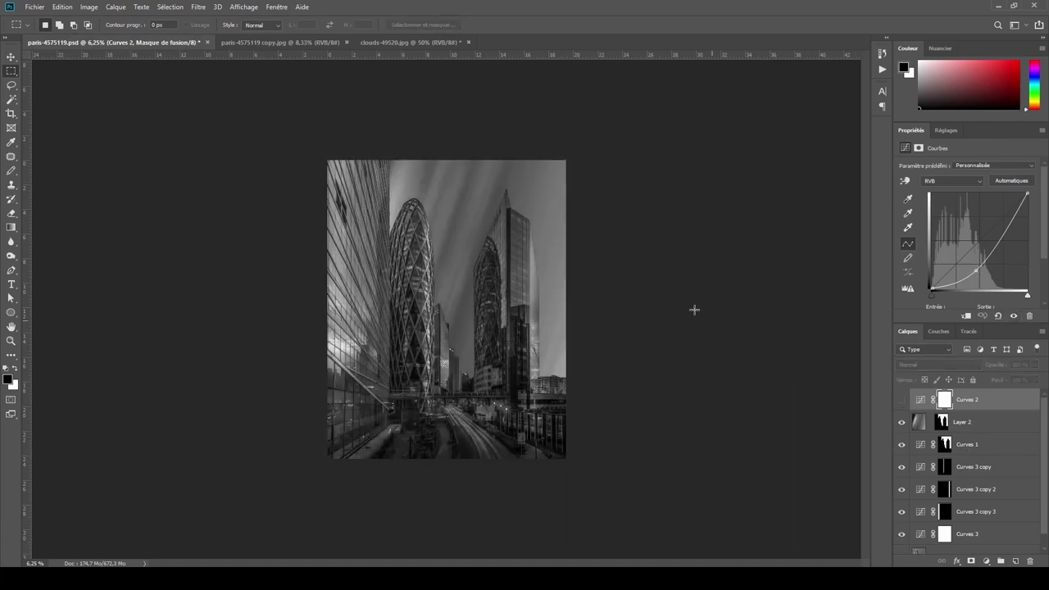
pyautogui.click(902, 400)
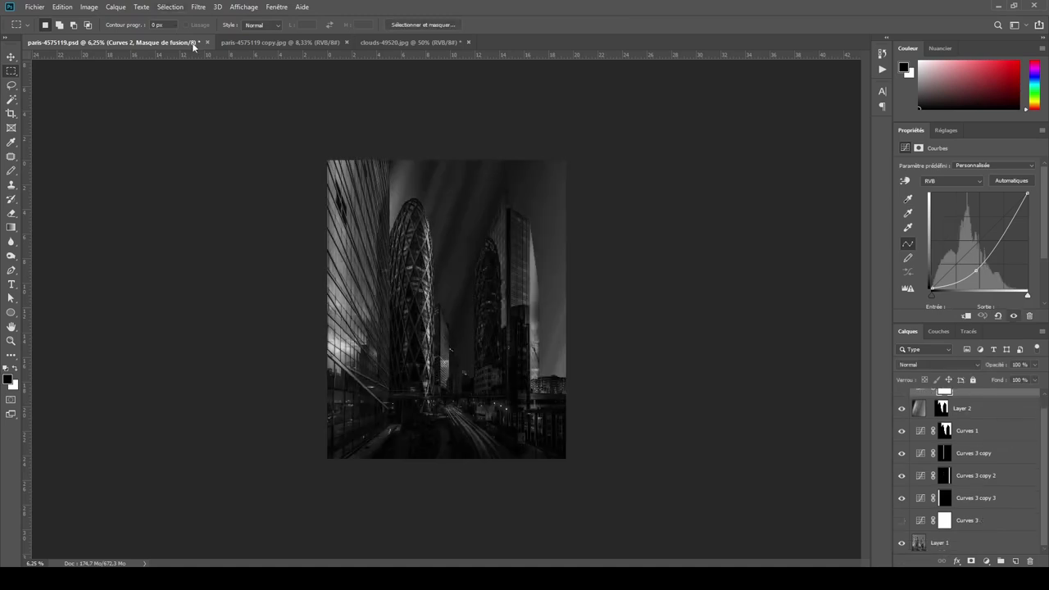
pyautogui.click(301, 43)
pyautogui.click(147, 41)
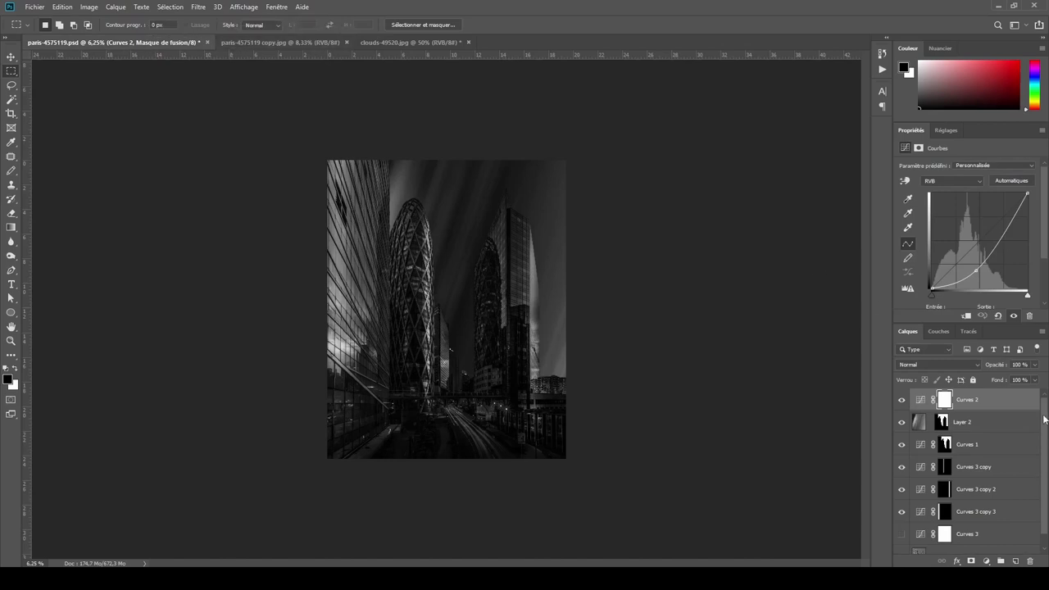
pyautogui.click(902, 401)
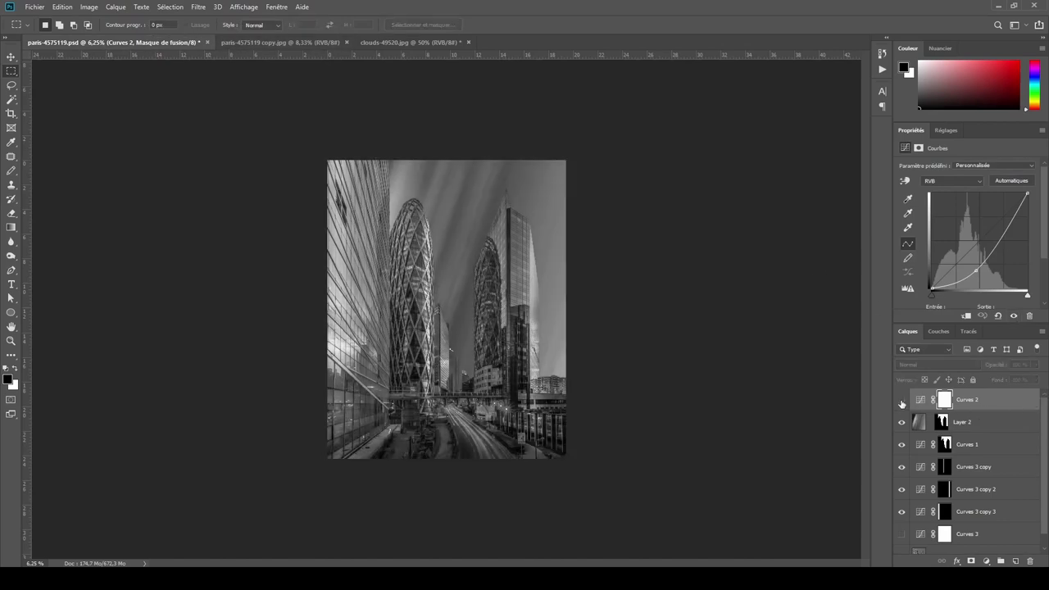
pyautogui.click(901, 534)
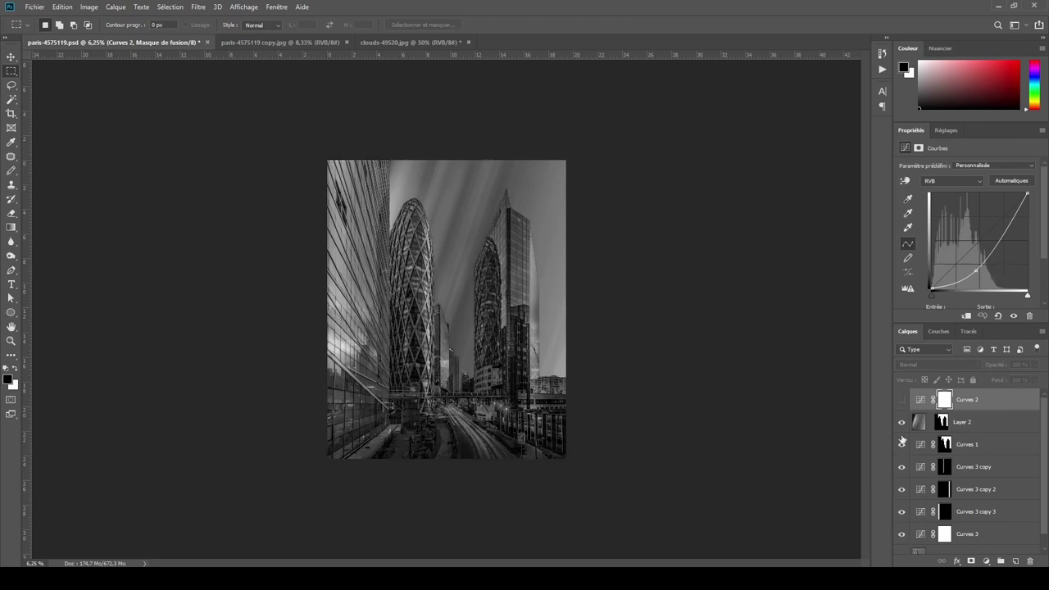
pyautogui.click(901, 400)
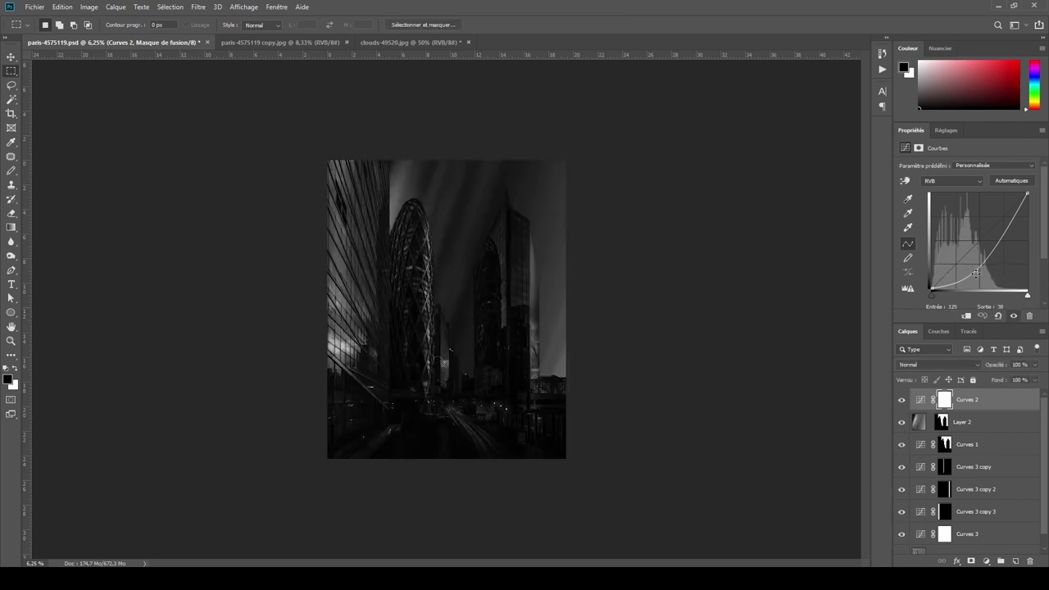
# - Raise the Curves 2 control point to soften the darkening, rechecking against the original
pyautogui.moveTo(976, 269); pyautogui.dragTo(975, 259)
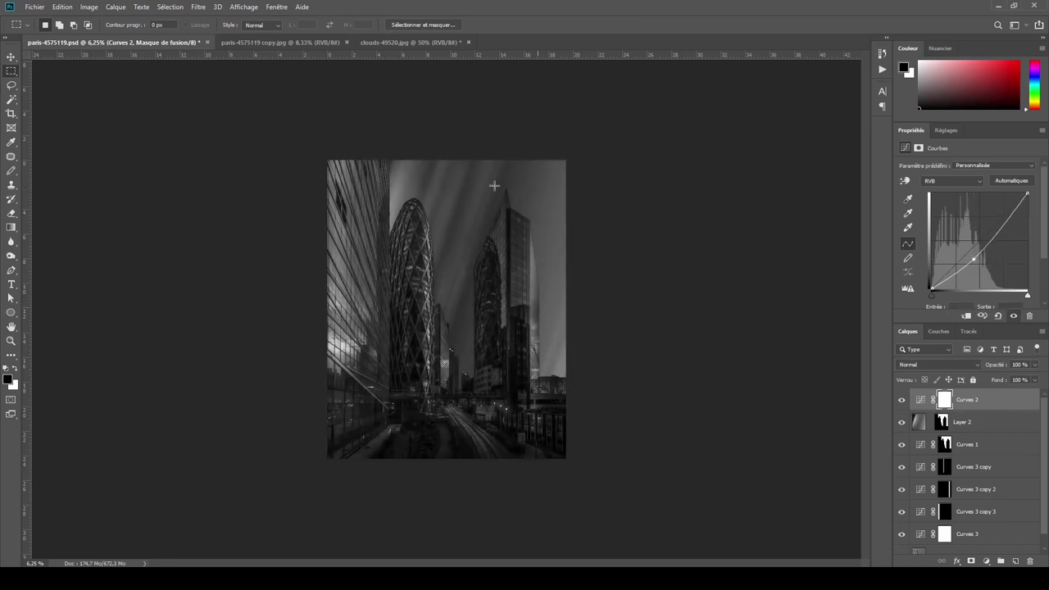
pyautogui.click(304, 48)
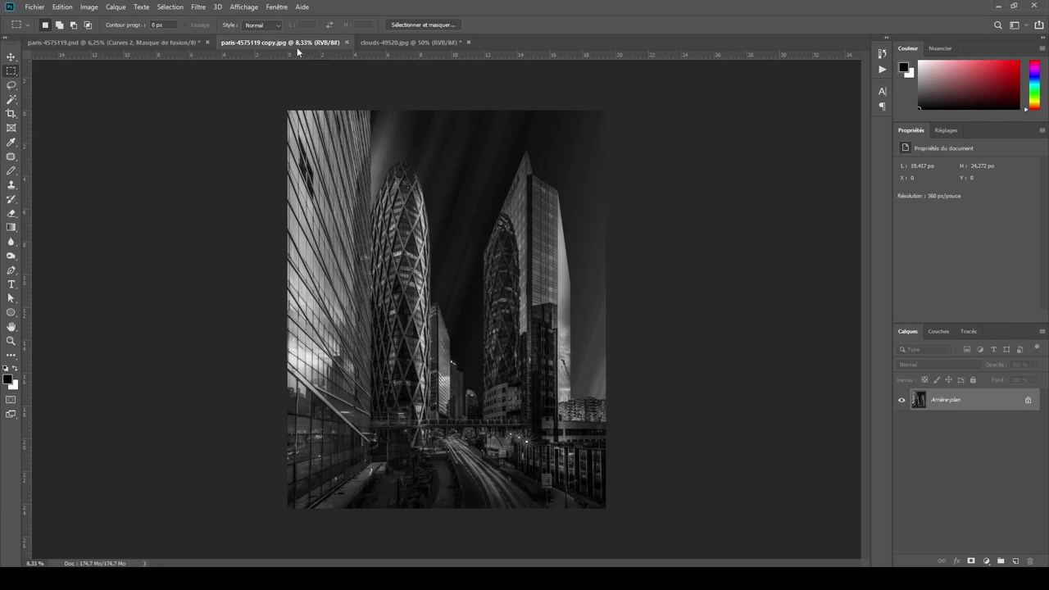
pyautogui.click(147, 45)
pyautogui.hotkey('ctrl', 'Tab')
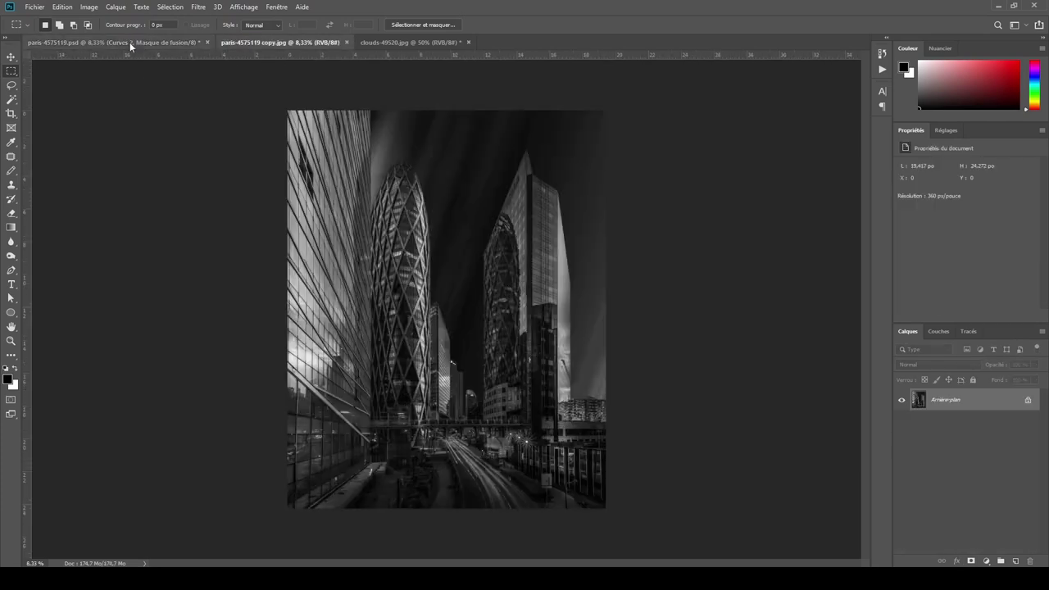
pyautogui.hotkey('ctrl', 'shift', 'Tab')
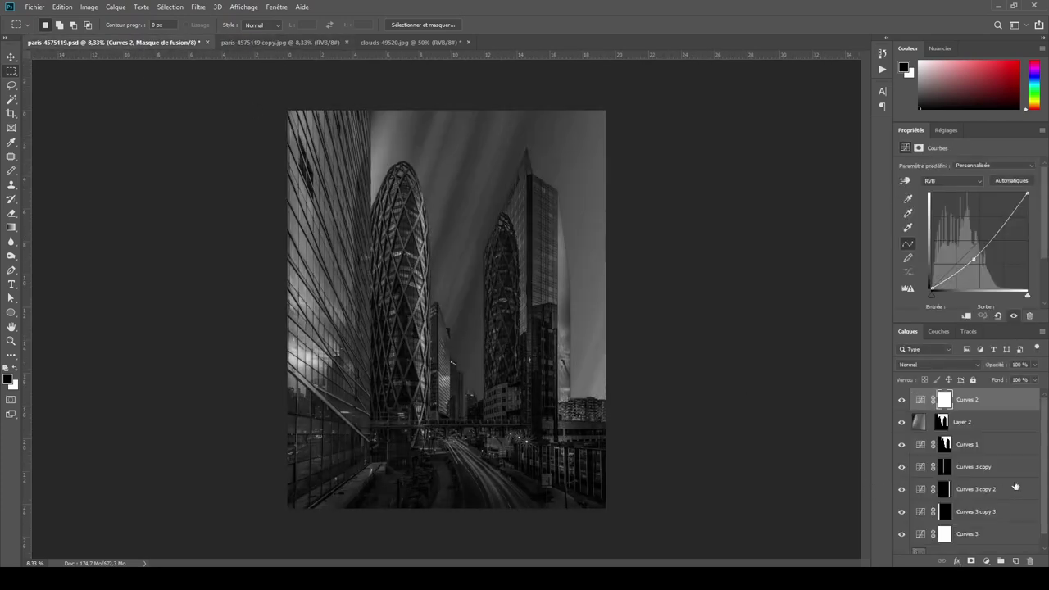
pyautogui.scroll(-1, 1046, 482)
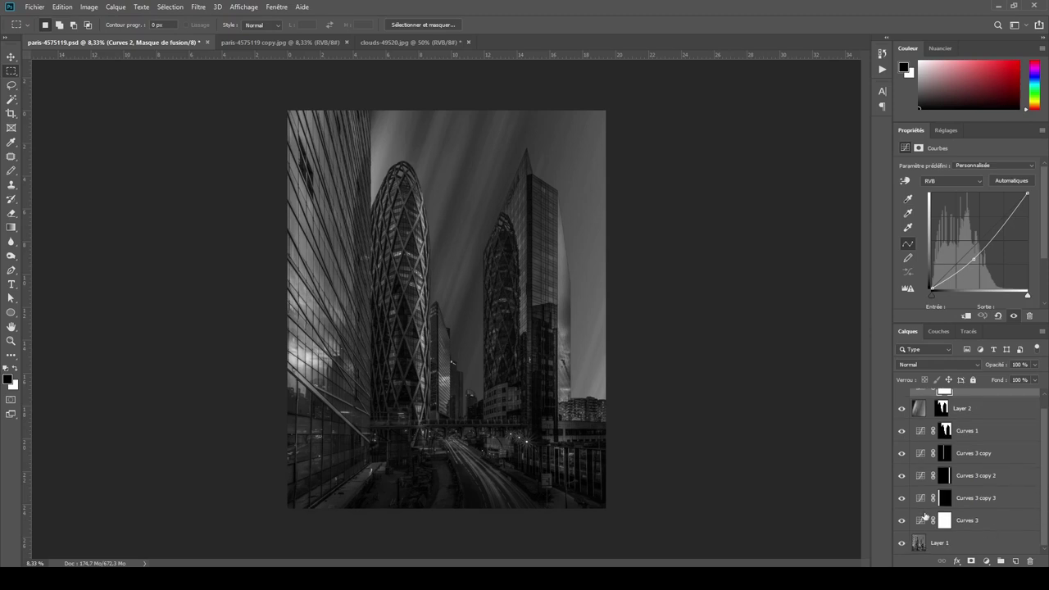
pyautogui.click(919, 499)
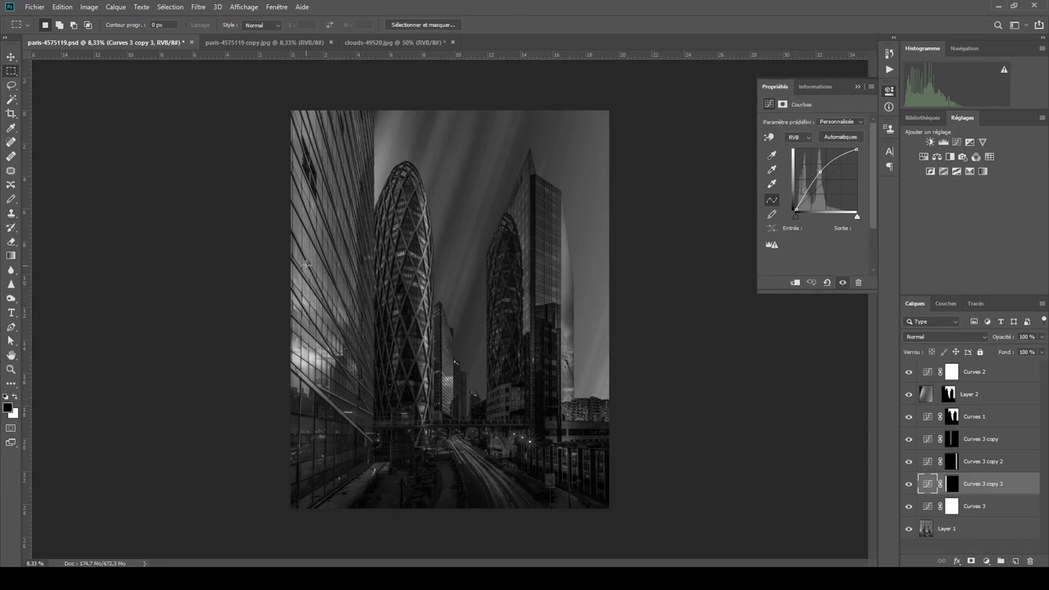
# - Toggle Curves 3 copy 3 to check its left-building brightening, then select the Gradient tool
pyautogui.click(908, 484)
pyautogui.click(908, 484)
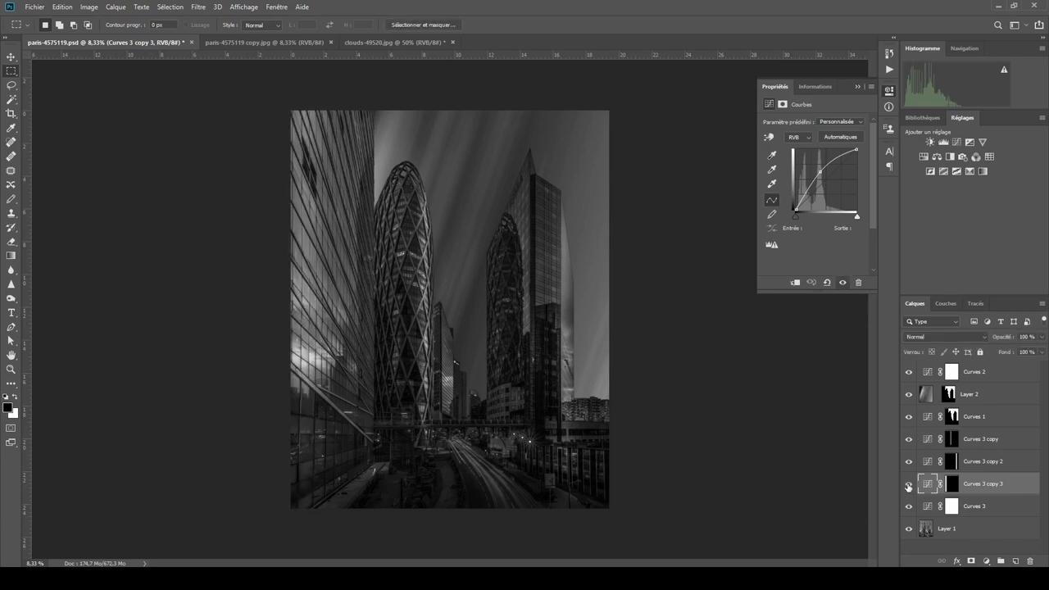
pyautogui.click(12, 256)
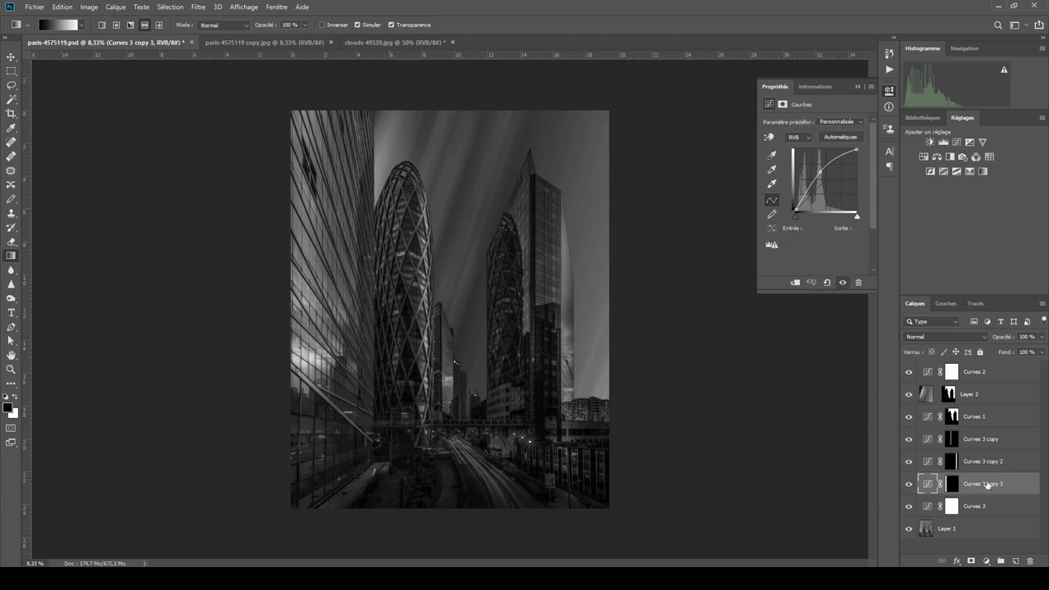
pyautogui.click(1000, 508)
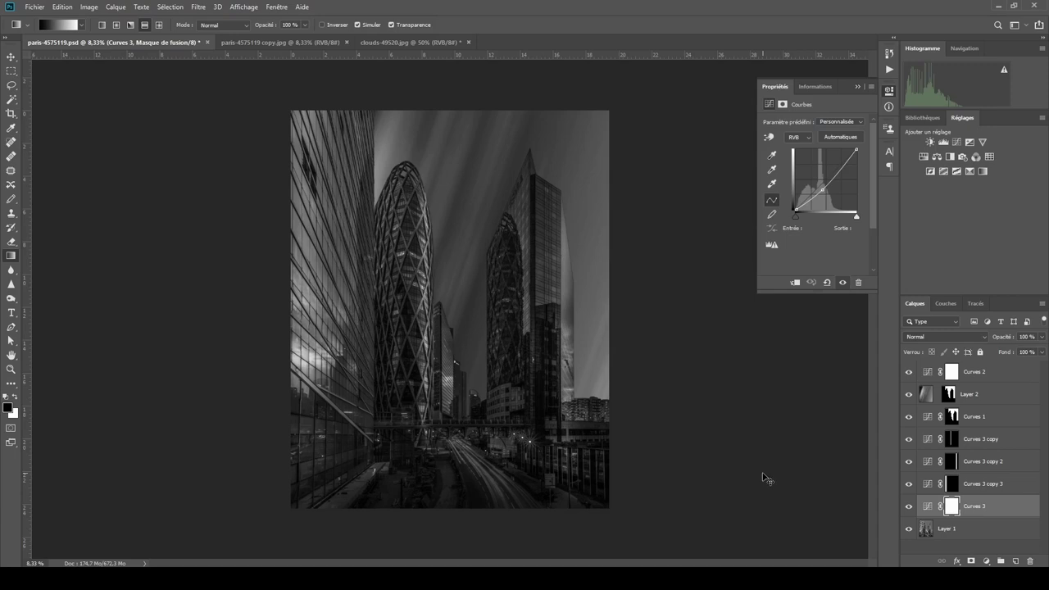
# - Duplicate Curves 3, lift its curve point for a gentle brightening, and invert its mask
pyautogui.moveTo(767, 479); pyautogui.dragTo(762, 473)
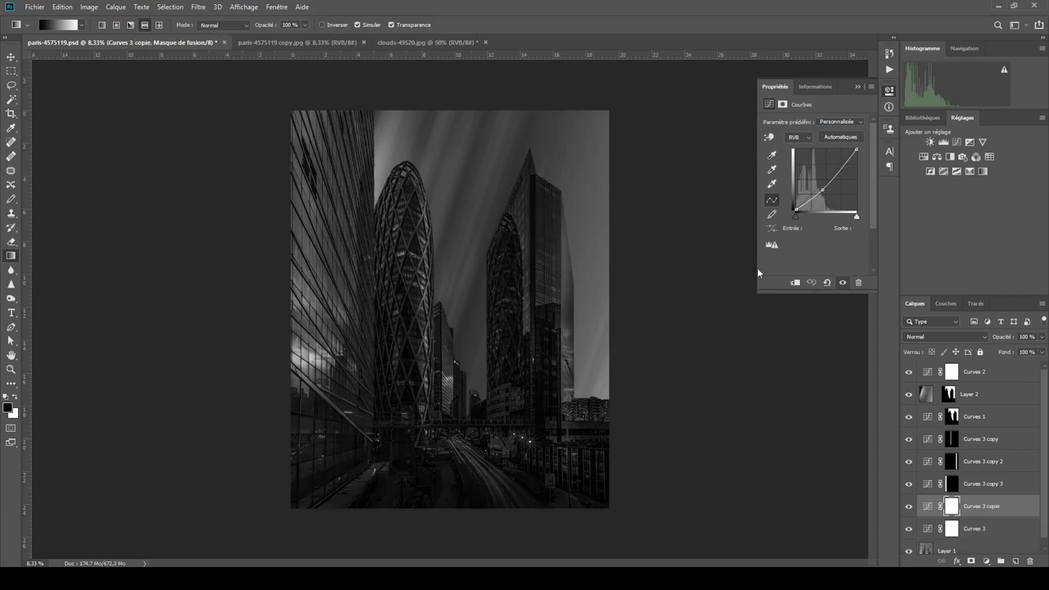
pyautogui.click(822, 190)
pyautogui.moveTo(820, 190); pyautogui.dragTo(817, 178)
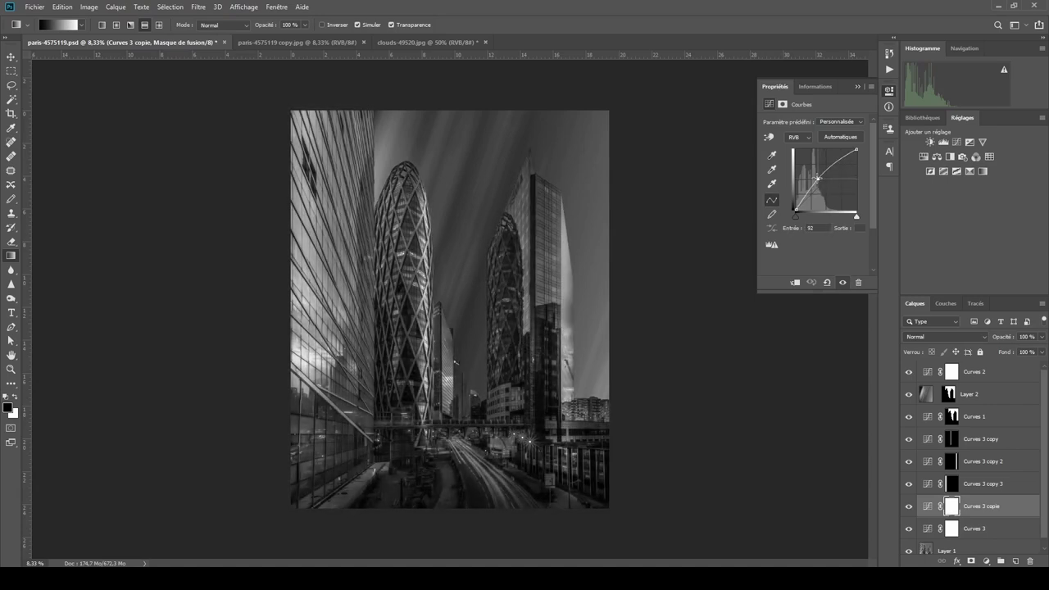
pyautogui.hotkey('ctrl', 'i')
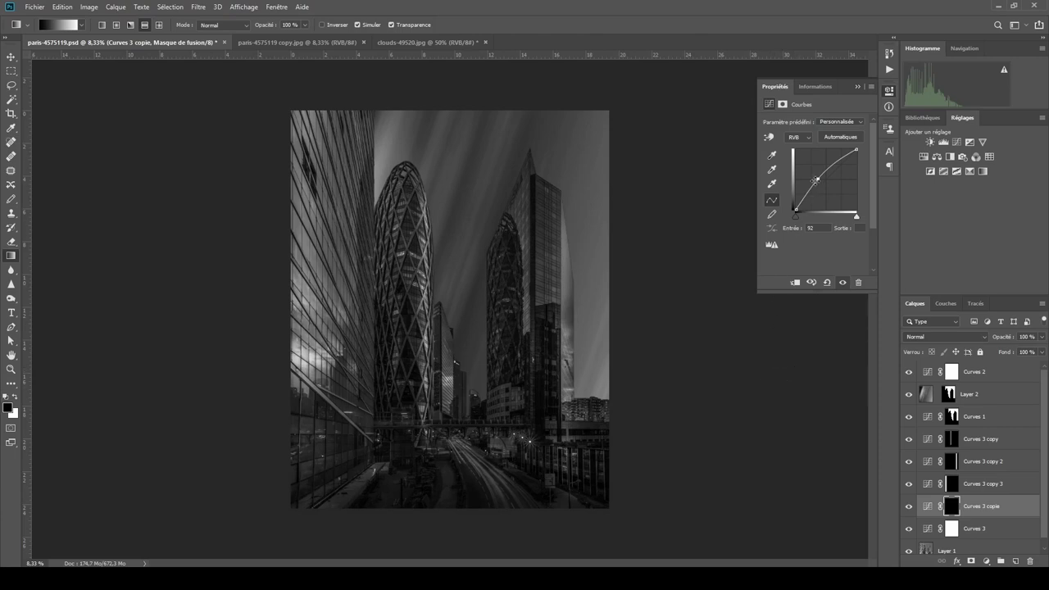
pyautogui.moveTo(817, 178); pyautogui.dragTo(821, 173)
# - Draw an inverted gradient on the Curves 3 copie mask and compare the layer on and off
pyautogui.moveTo(464, 422); pyautogui.dragTo(464, 440)
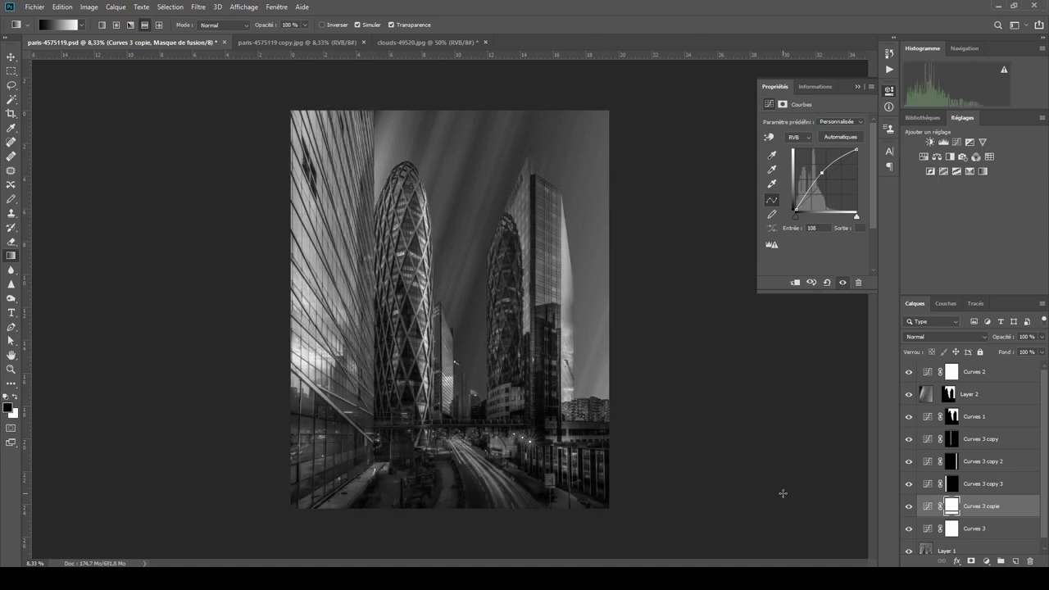
pyautogui.hotkey('ctrl', 'i')
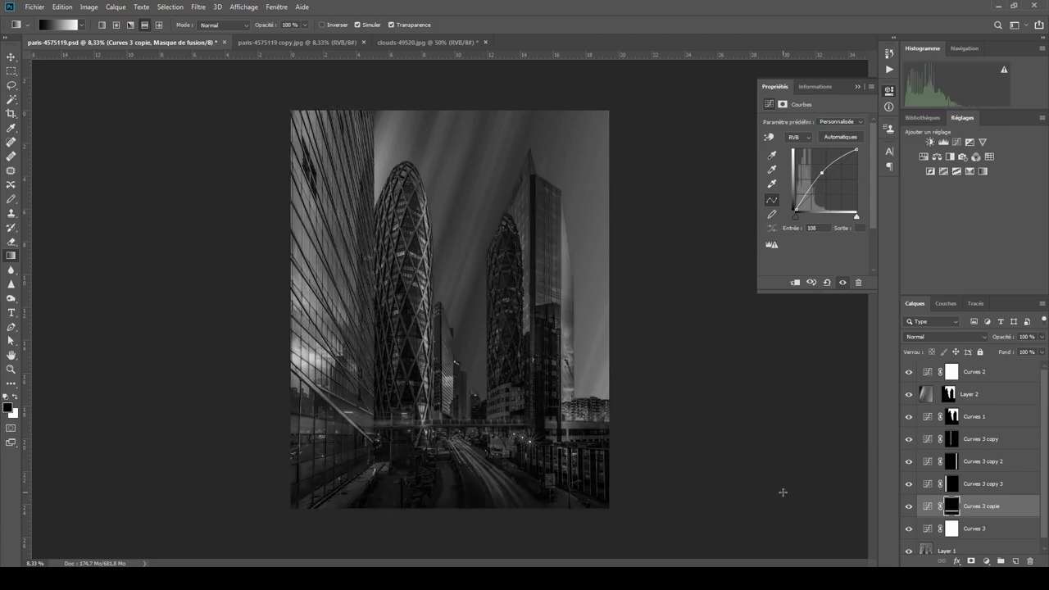
pyautogui.click(908, 506)
pyautogui.click(908, 508)
pyautogui.click(908, 508)
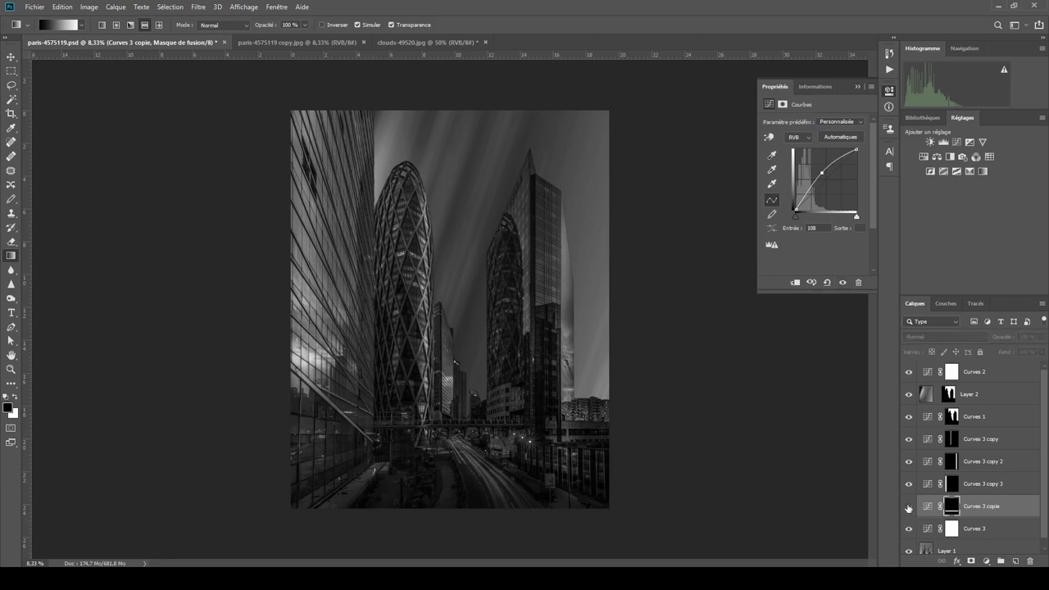
pyautogui.click(908, 508)
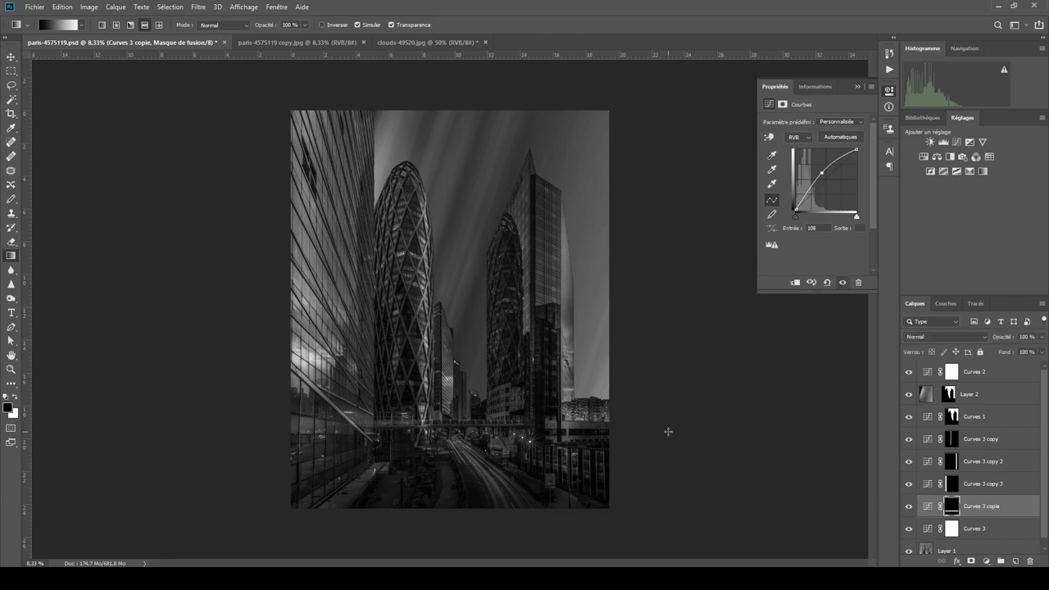
pyautogui.press('b')
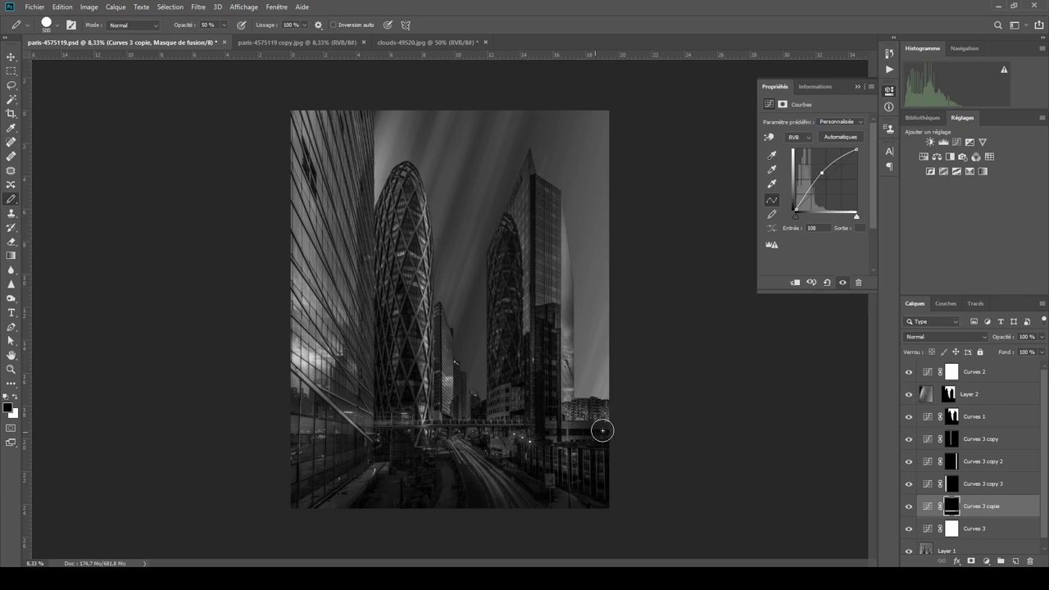
# - Paint white at 100 % brush opacity over the bridge on the Curves 3 copie mask
pyautogui.click(223, 26)
pyautogui.moveTo(224, 39); pyautogui.dragTo(264, 43)
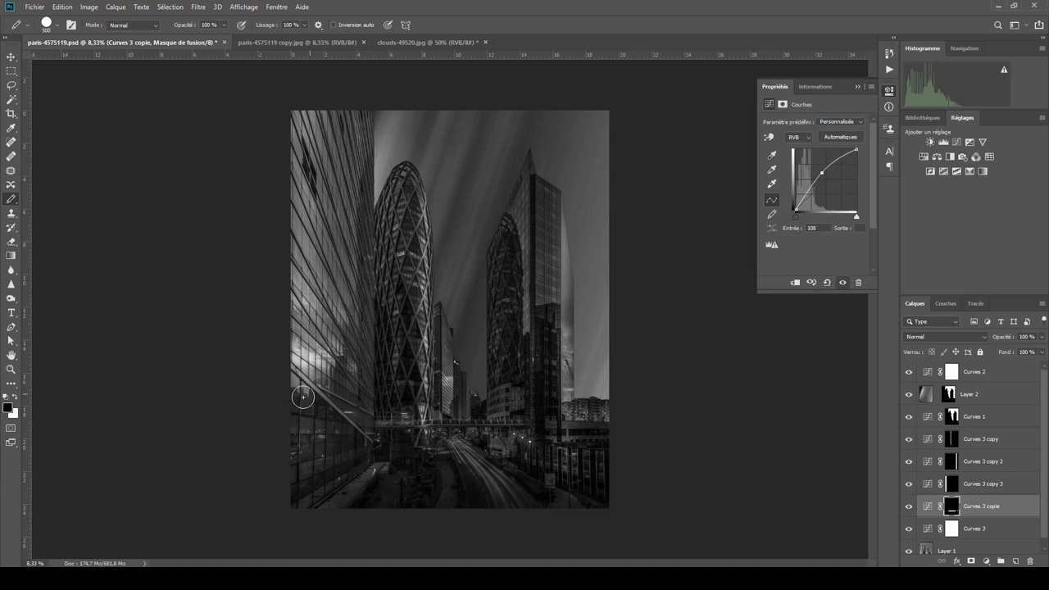
pyautogui.click(908, 509)
pyautogui.click(908, 510)
# - Move the Curves 3 copie curve point to input 127 for a nearly straight curve, comparing repeatedly
pyautogui.click(909, 508)
pyautogui.click(908, 508)
pyautogui.moveTo(822, 171); pyautogui.dragTo(824, 174)
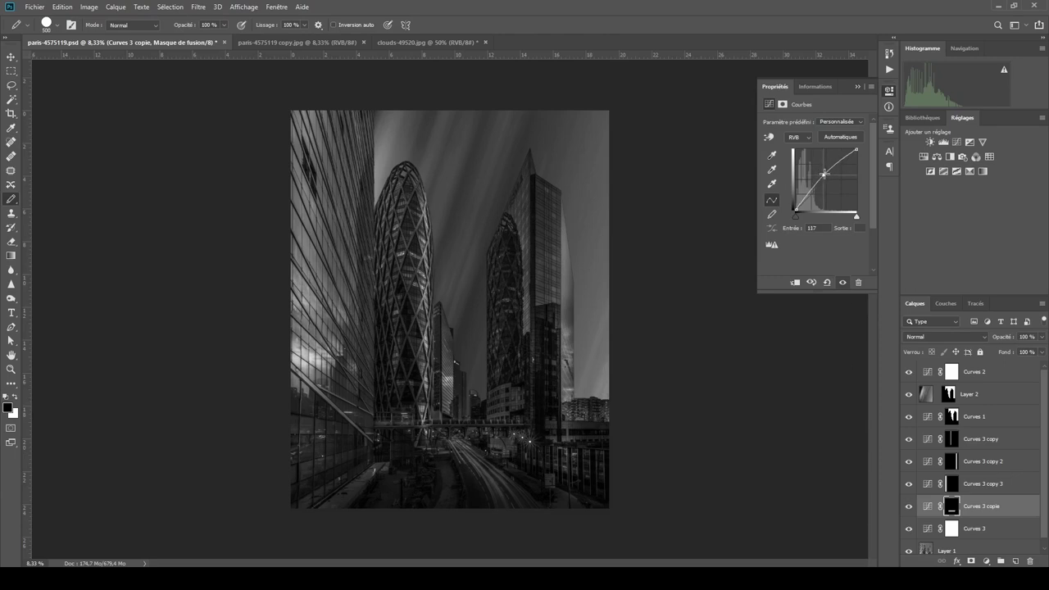
pyautogui.moveTo(823, 174); pyautogui.dragTo(826, 170)
pyautogui.click(908, 507)
pyautogui.click(908, 506)
pyautogui.click(908, 506)
pyautogui.click(908, 507)
pyautogui.click(908, 507)
pyautogui.click(908, 507)
# - Toggle Curves 3 copy 3 and copy 2 to compare, then select the copy 2 mask
pyautogui.click(908, 485)
pyautogui.click(908, 485)
pyautogui.click(908, 484)
pyautogui.click(908, 484)
pyautogui.click(908, 463)
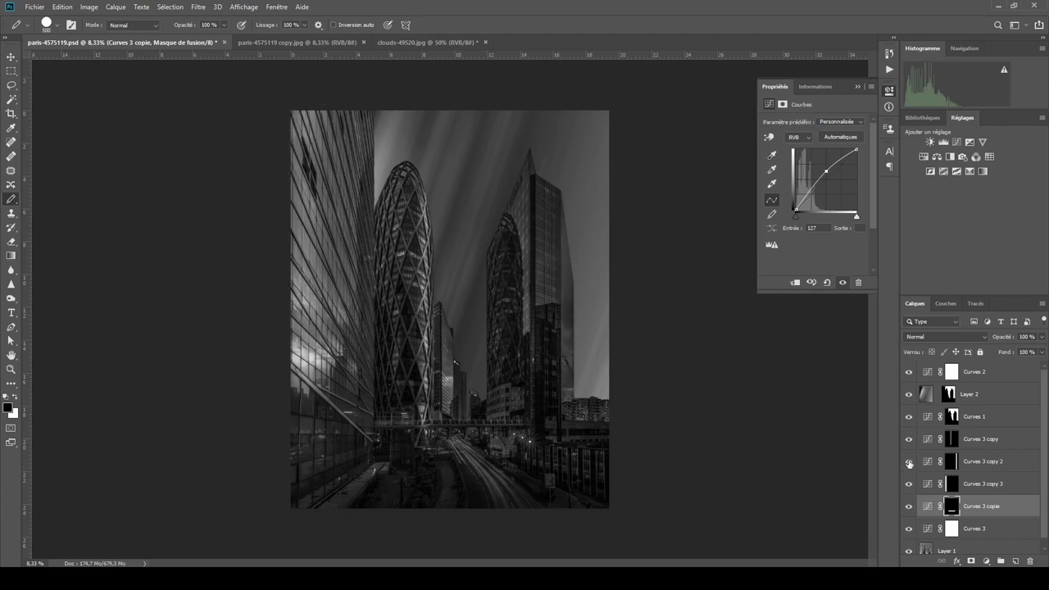
pyautogui.click(908, 463)
pyautogui.click(908, 462)
pyautogui.click(908, 462)
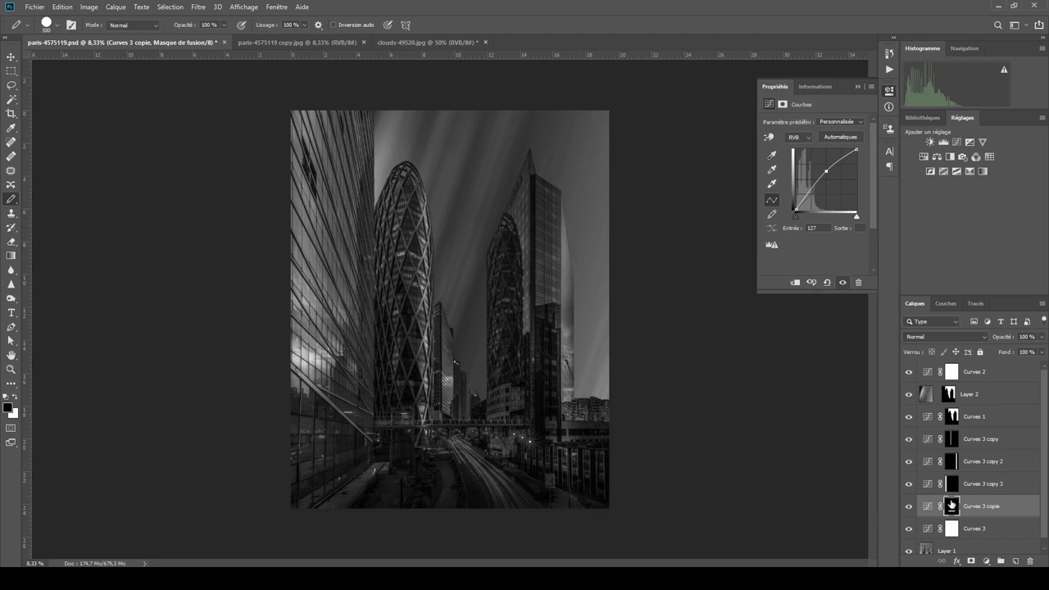
pyautogui.click(908, 461)
pyautogui.click(908, 462)
pyautogui.click(952, 463)
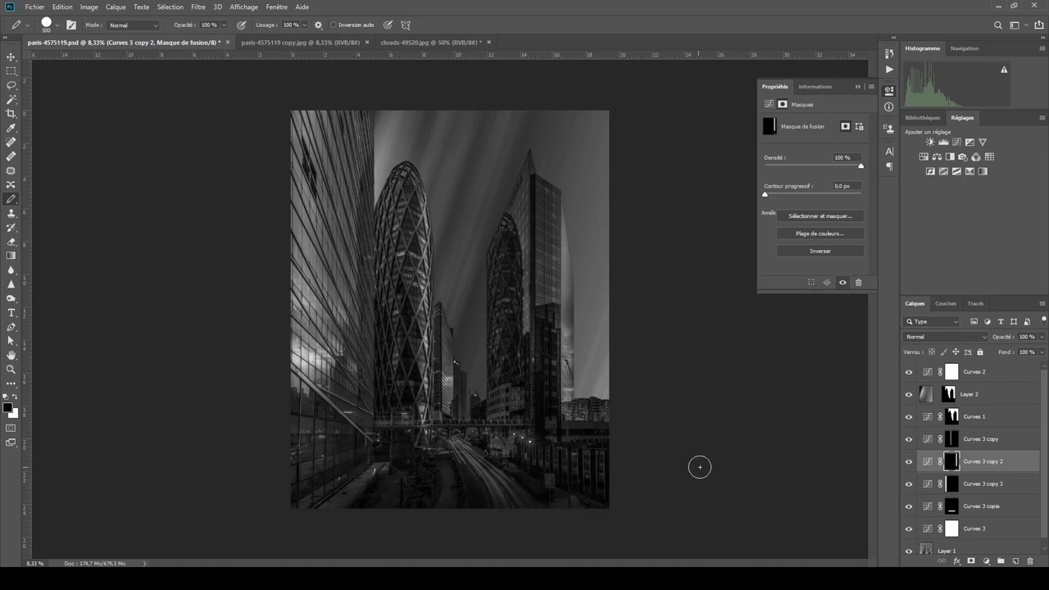
pyautogui.click(908, 461)
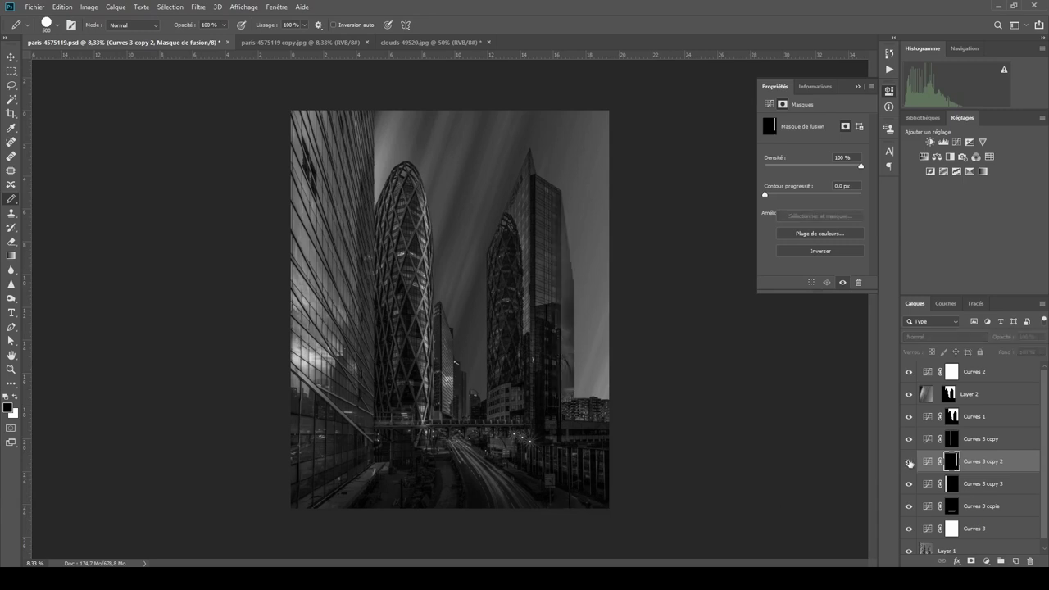
pyautogui.click(908, 463)
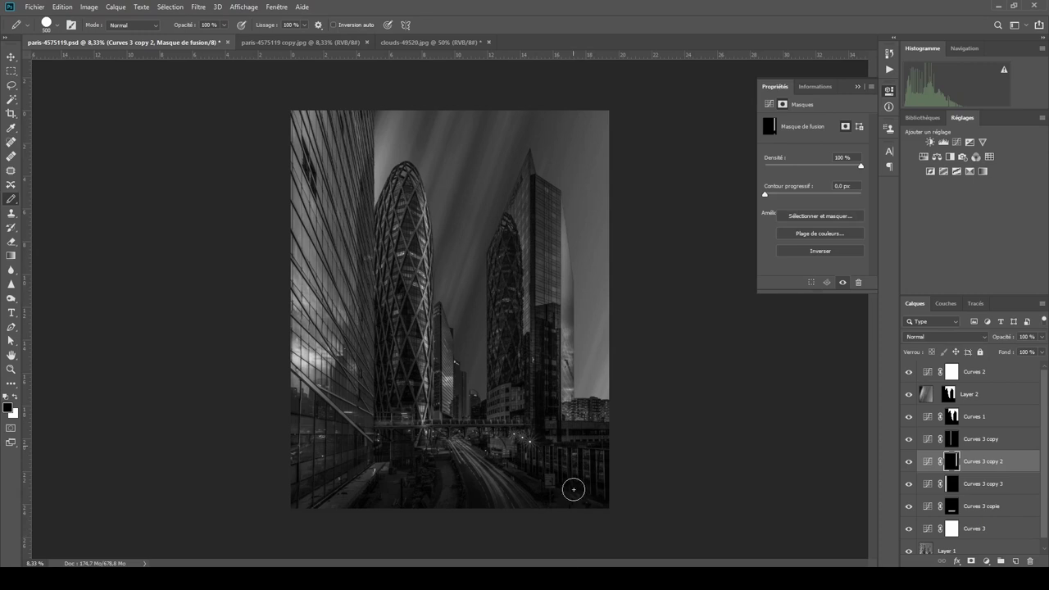
pyautogui.click(908, 462)
pyautogui.click(908, 462)
pyautogui.click(908, 439)
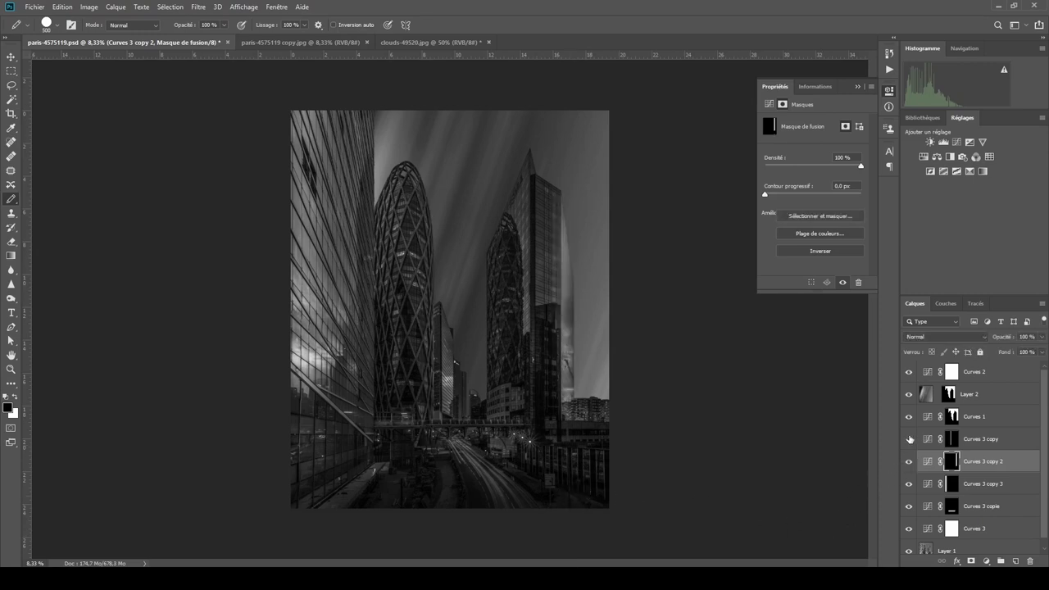
pyautogui.click(908, 440)
pyautogui.click(908, 439)
pyautogui.click(907, 439)
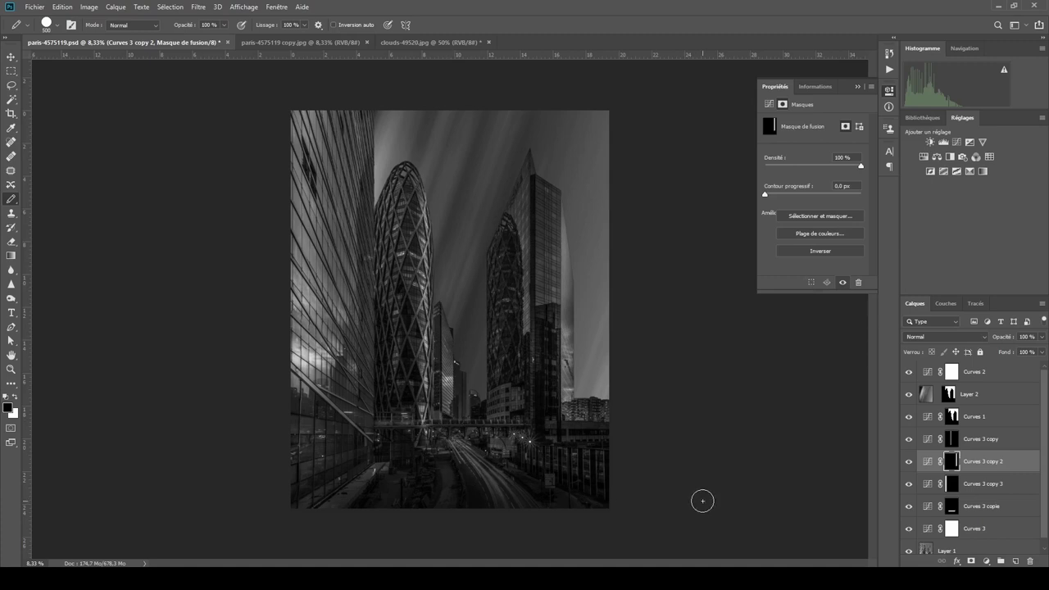
pyautogui.click(1004, 528)
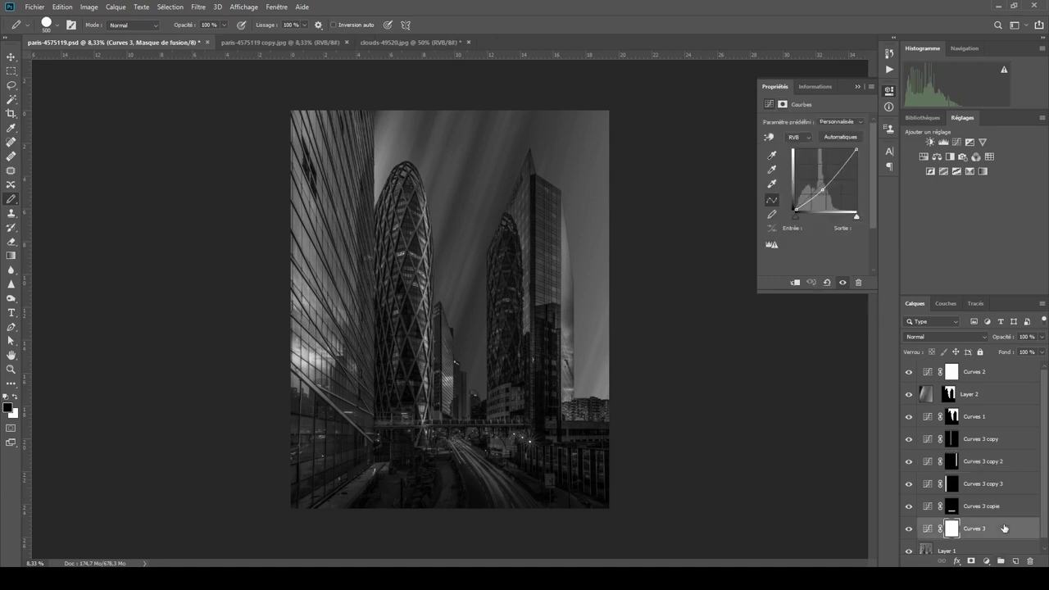
# - Add a Courbes adjustment with its curve raised to brighten, choosing the Arrondi flou brush
pyautogui.click(986, 561)
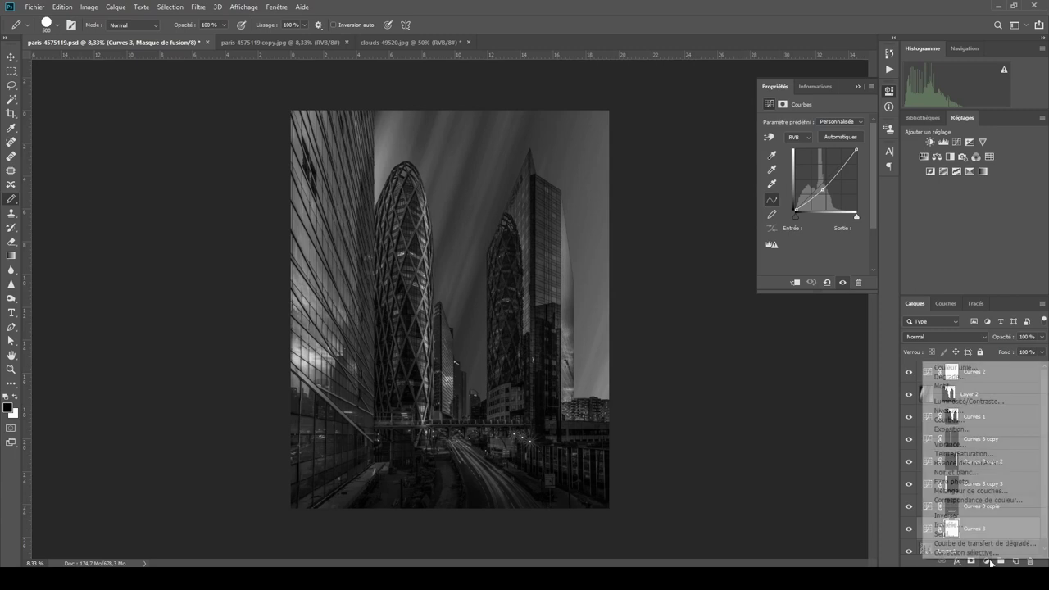
pyautogui.click(963, 422)
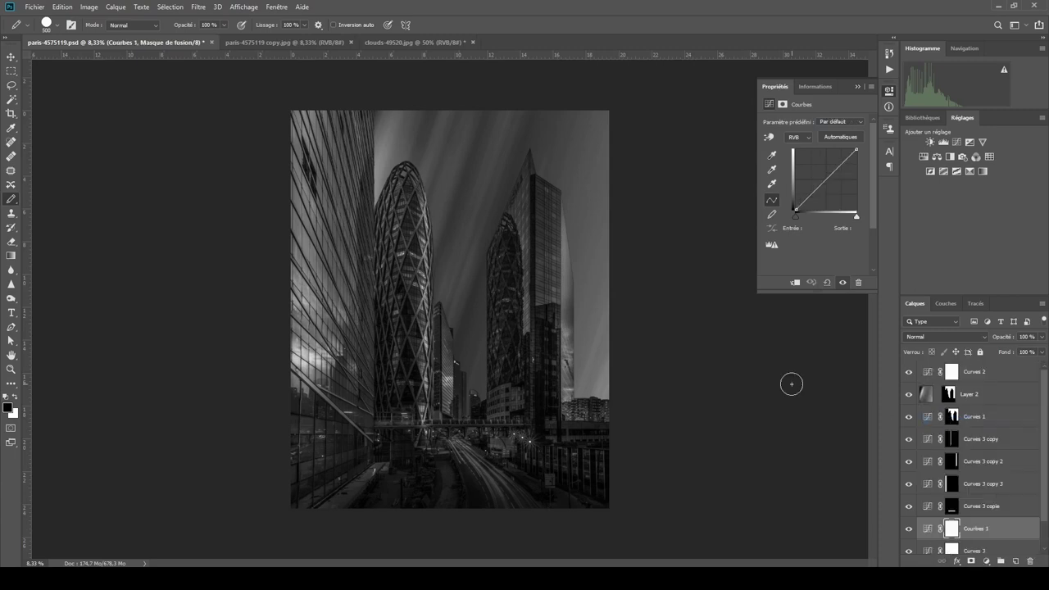
pyautogui.click(55, 28)
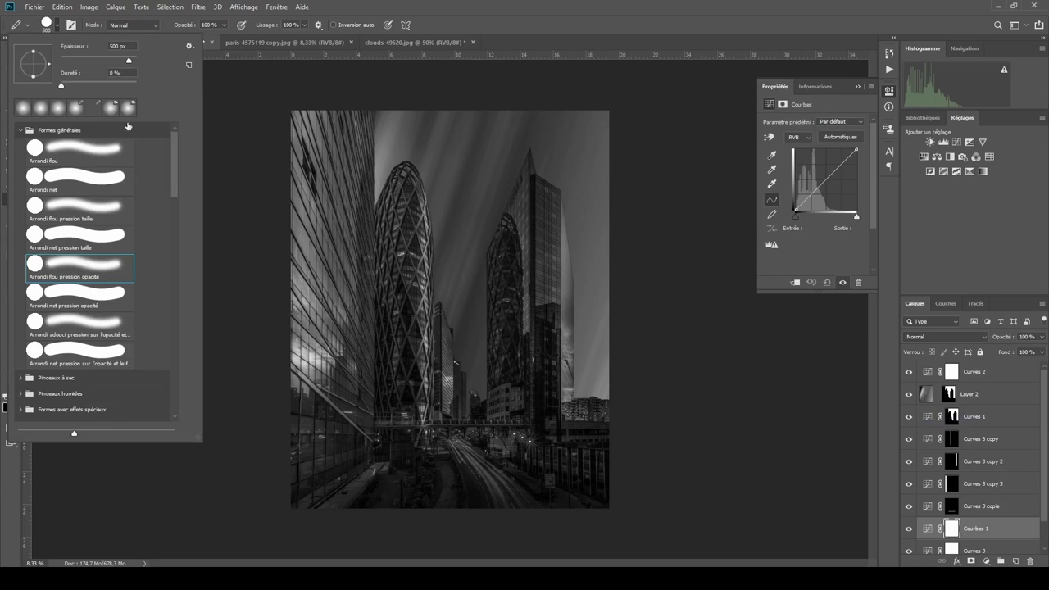
pyautogui.click(85, 148)
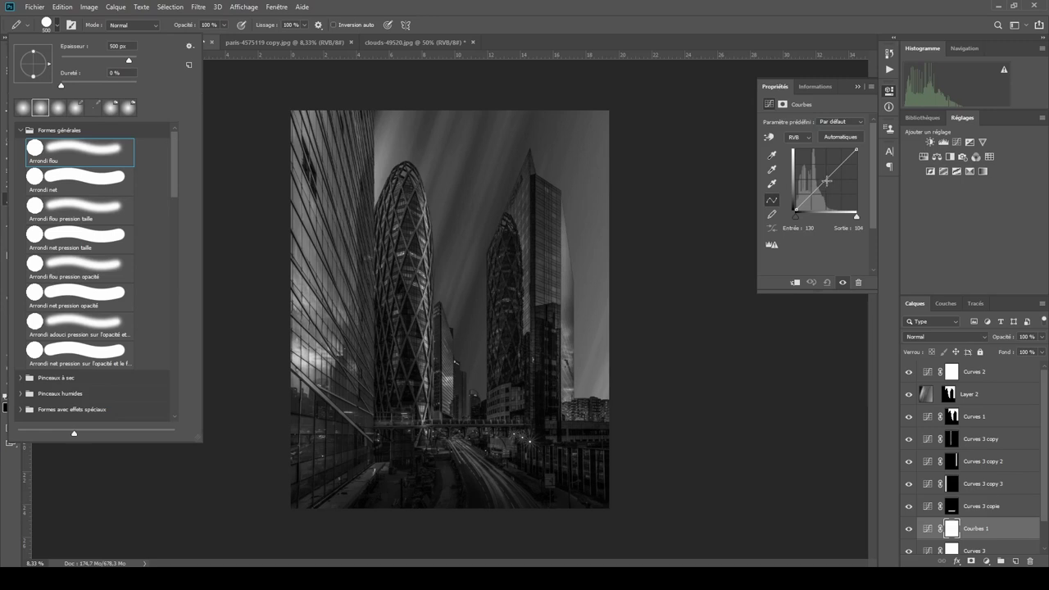
pyautogui.click(827, 182)
pyautogui.moveTo(827, 182)
pyautogui.mouseDown()
pyautogui.moveTo(822, 174)
pyautogui.moveTo(817, 186)
pyautogui.mouseUp()
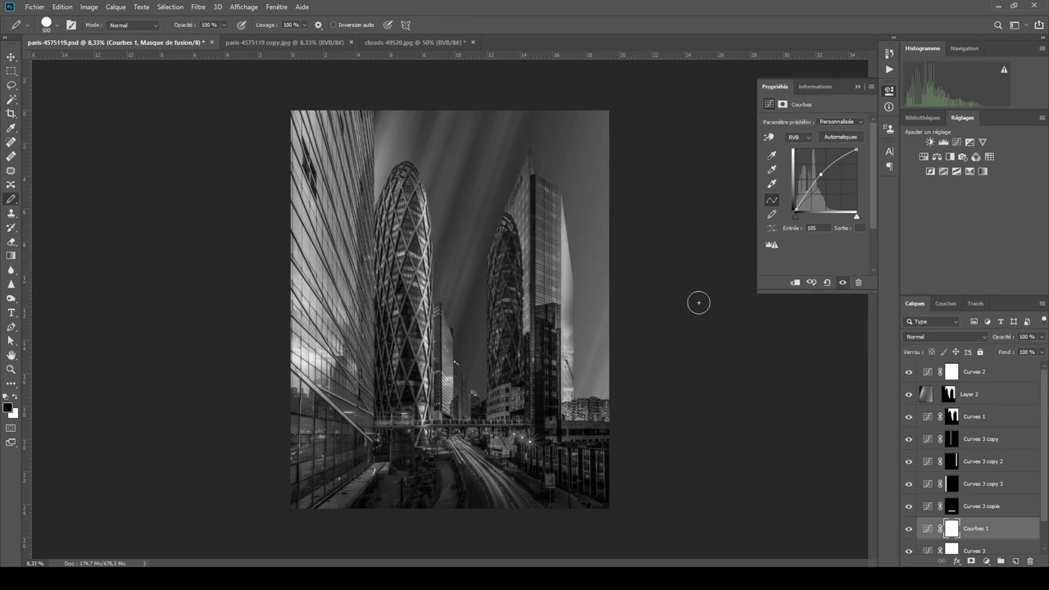
# - Clip Curves 2 to Layer 2 and toggle it to compare the sky-only darkening
pyautogui.keyDown('alt'); pyautogui.click(993, 382); pyautogui.keyUp('alt')
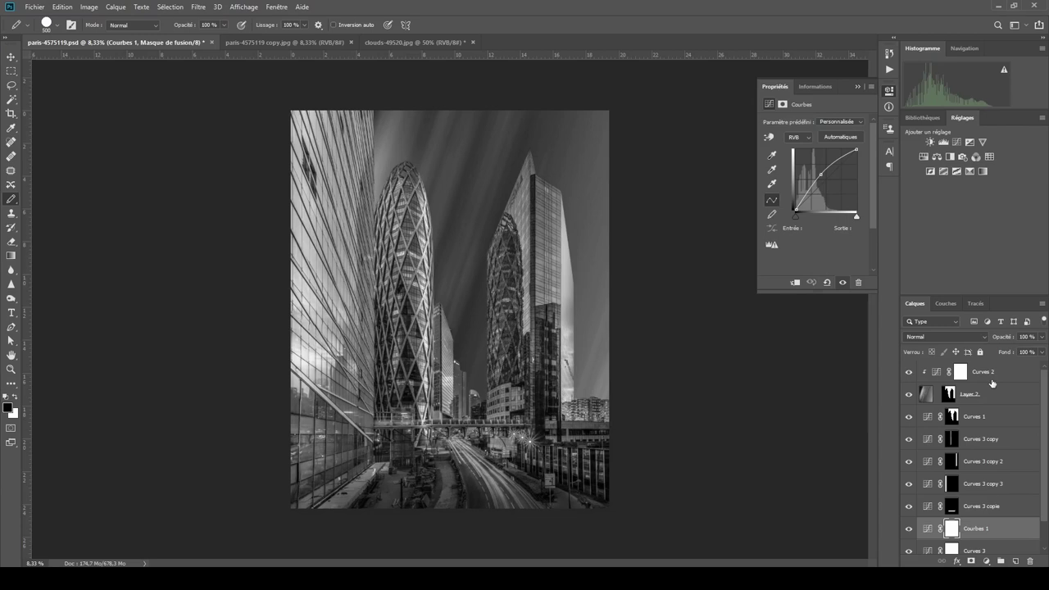
pyautogui.click(908, 373)
pyautogui.click(907, 374)
pyautogui.click(927, 531)
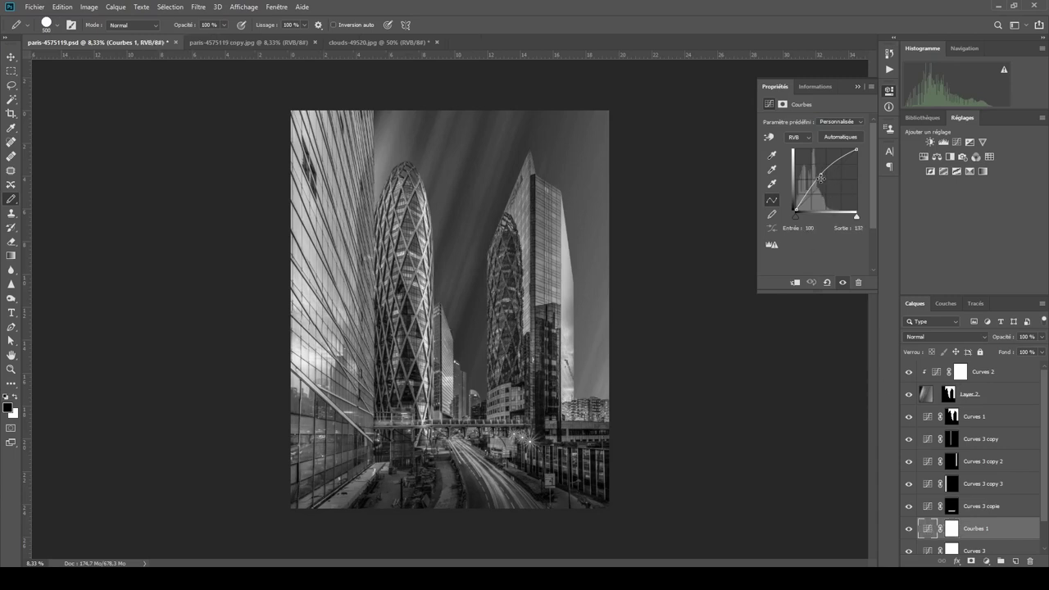
pyautogui.click(953, 531)
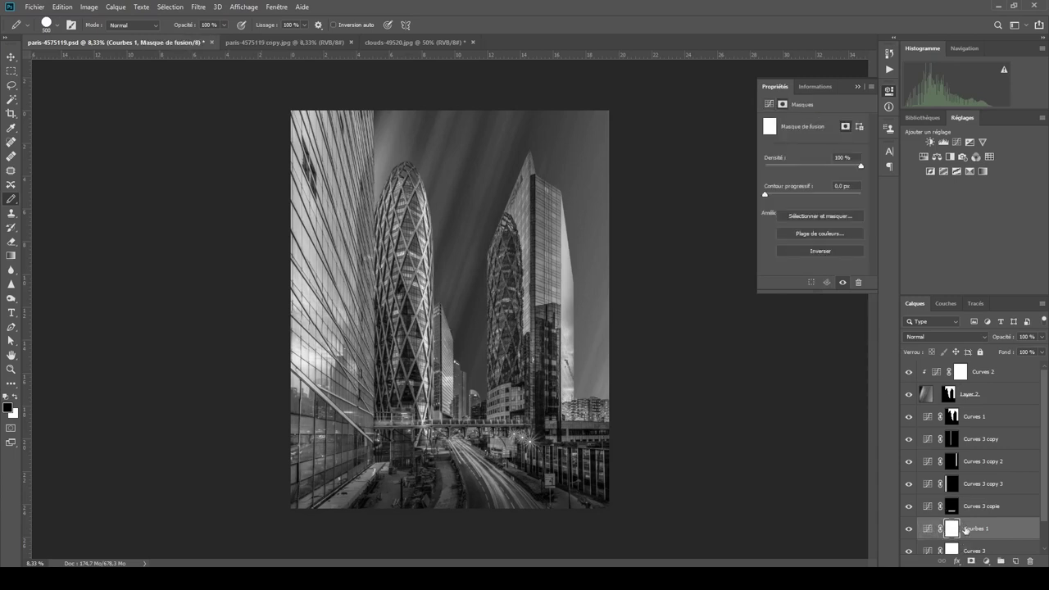
# - Invert the Courbes 1 mask, then paint white at 50 % opacity over the lower-right buildings
pyautogui.hotkey('ctrl', 'i')
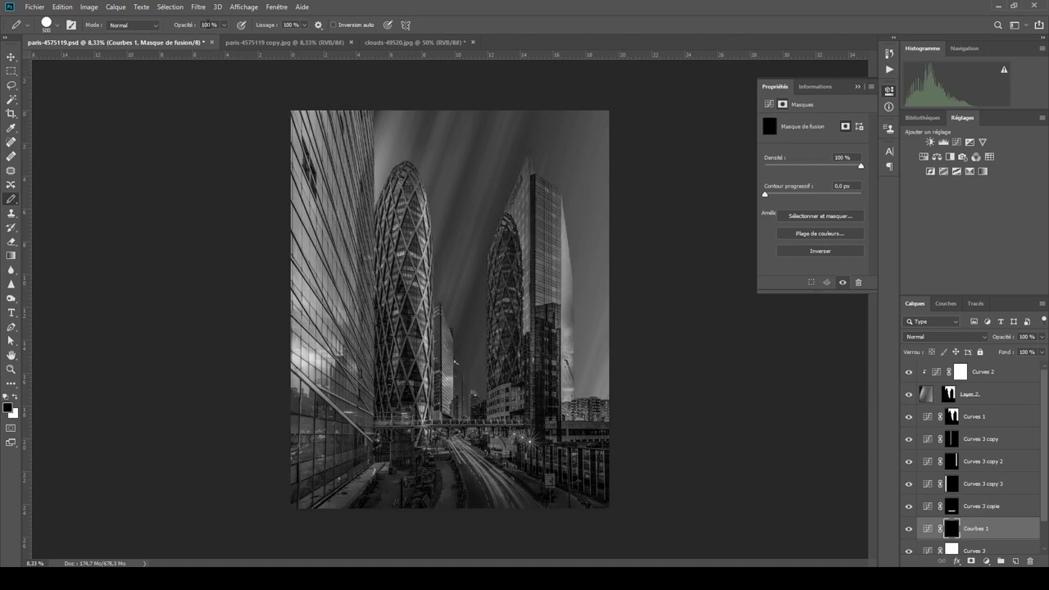
pyautogui.write('50')
pyautogui.press('Return')
pyautogui.press('x')
pyautogui.moveTo(606, 451)
pyautogui.mouseDown()
pyautogui.moveTo(609, 464)
pyautogui.moveTo(533, 463)
pyautogui.mouseUp()
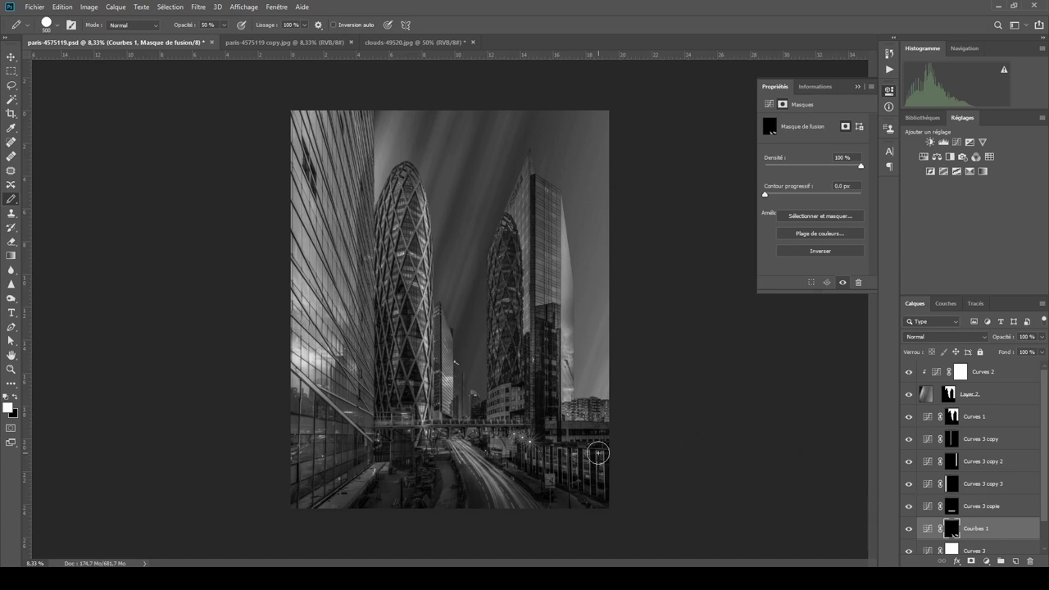
# - Compare the edited image against the original Layer 1 photo alone
pyautogui.scroll(-1, 976, 443)
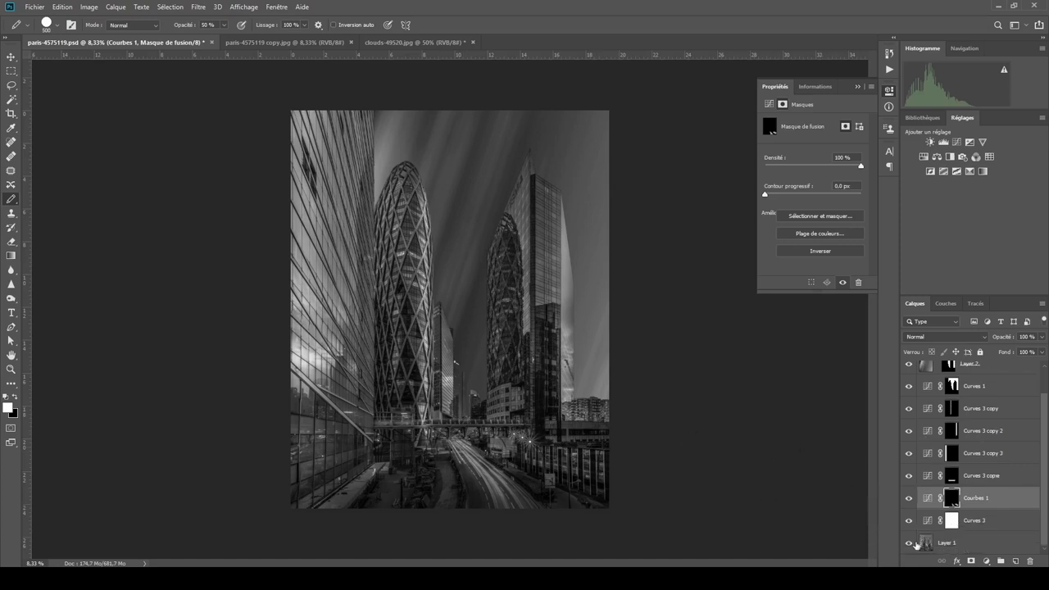
pyautogui.keyDown('alt'); pyautogui.click(908, 544); pyautogui.keyUp('alt')
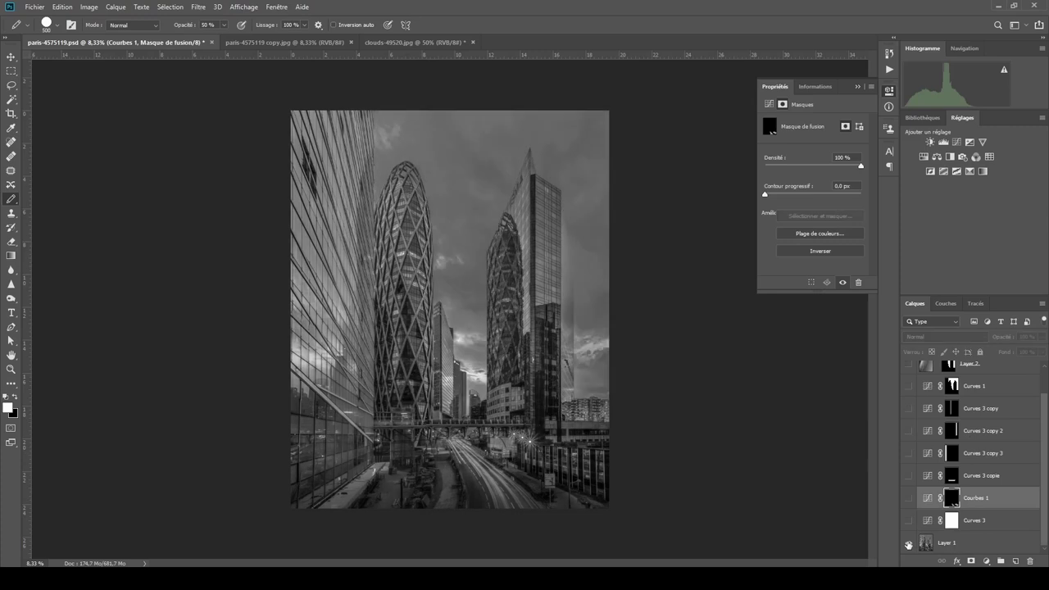
pyautogui.keyDown('alt'); pyautogui.click(908, 544); pyautogui.keyUp('alt')
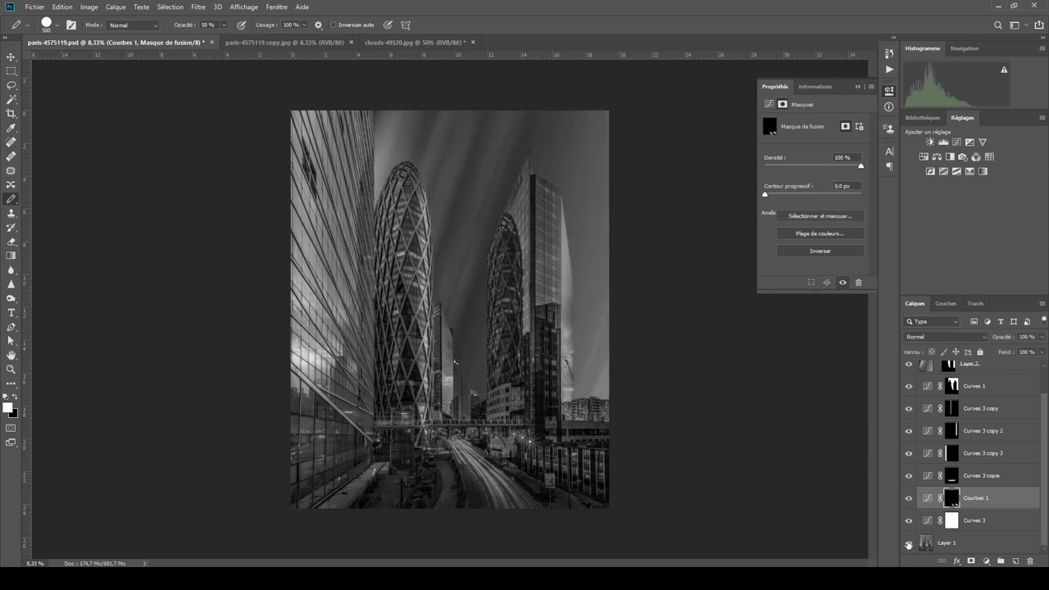
pyautogui.keyDown('alt'); pyautogui.click(908, 545); pyautogui.keyUp('alt')
pyautogui.keyDown('alt'); pyautogui.click(908, 544); pyautogui.keyUp('alt')
pyautogui.moveTo(1045, 407); pyautogui.dragTo(1047, 363)
# - Drag the Curves 2 curve point down to input 130 to darken the sky
pyautogui.click(938, 374)
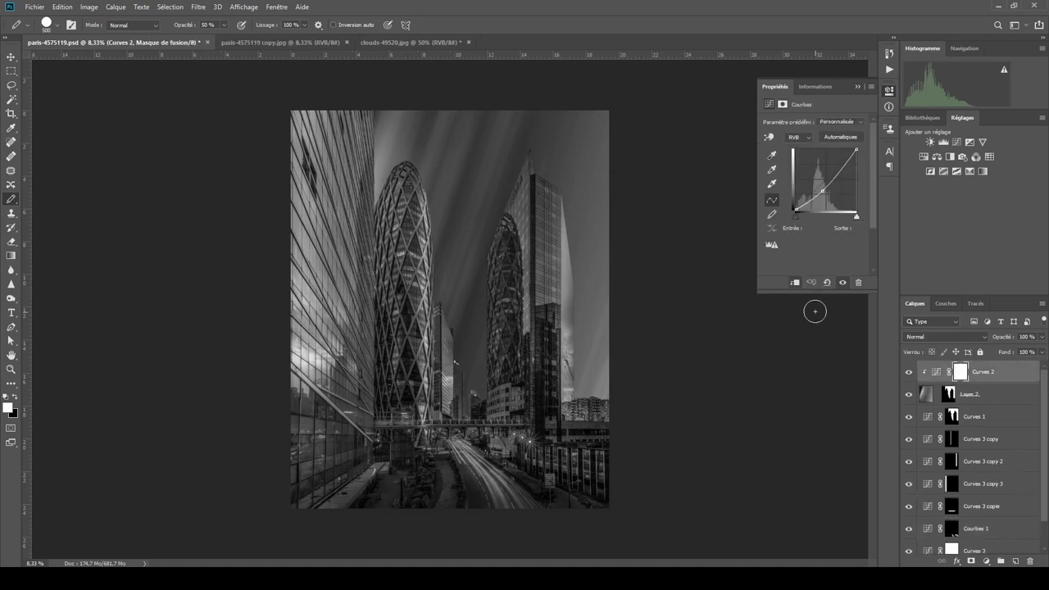
pyautogui.click(12, 71)
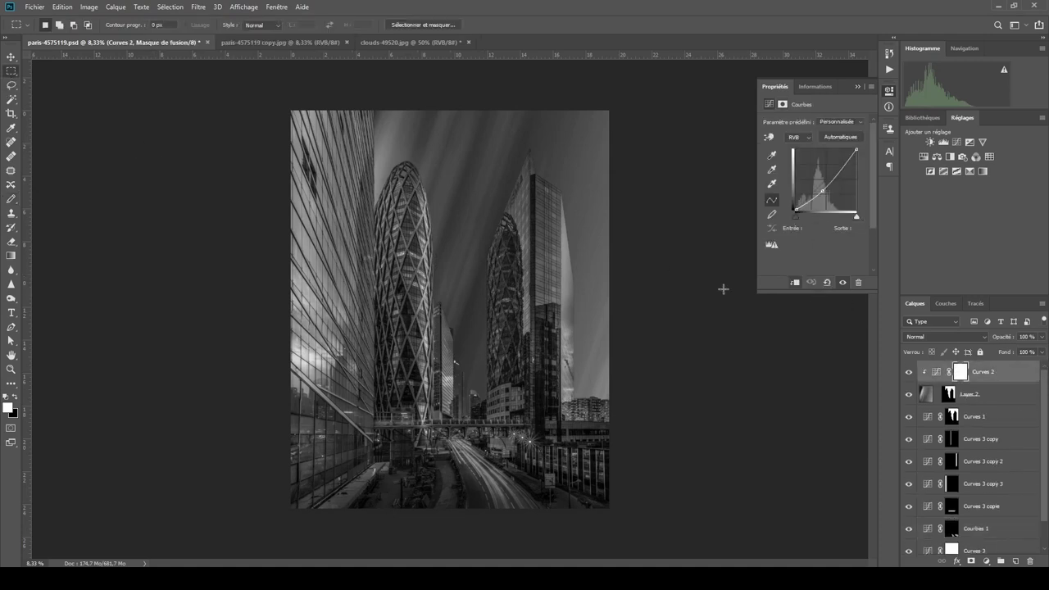
pyautogui.moveTo(822, 191); pyautogui.dragTo(827, 190)
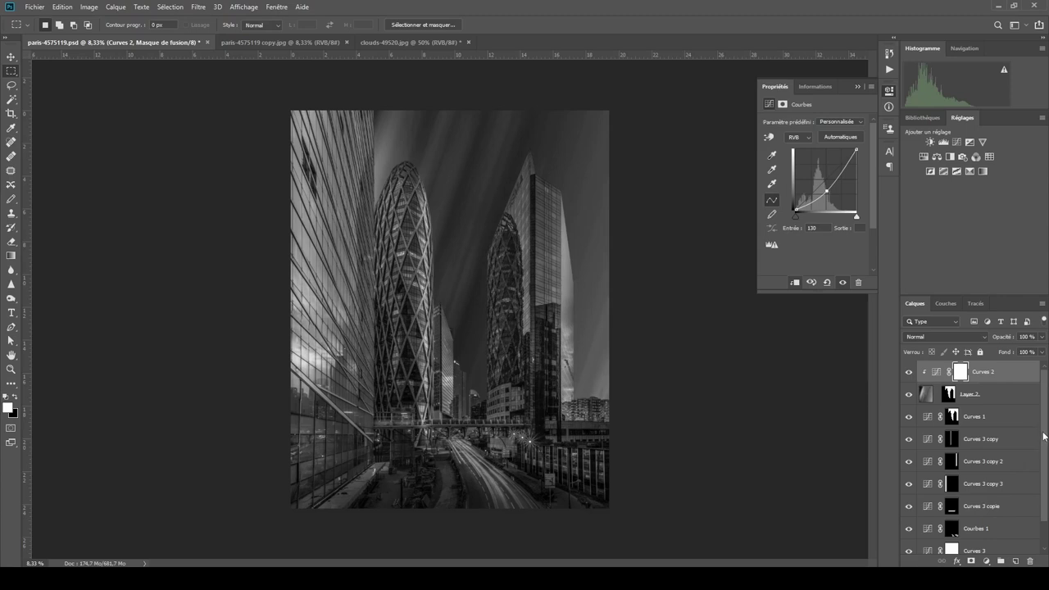
pyautogui.scroll(-2, 1044, 436)
pyautogui.click(924, 520)
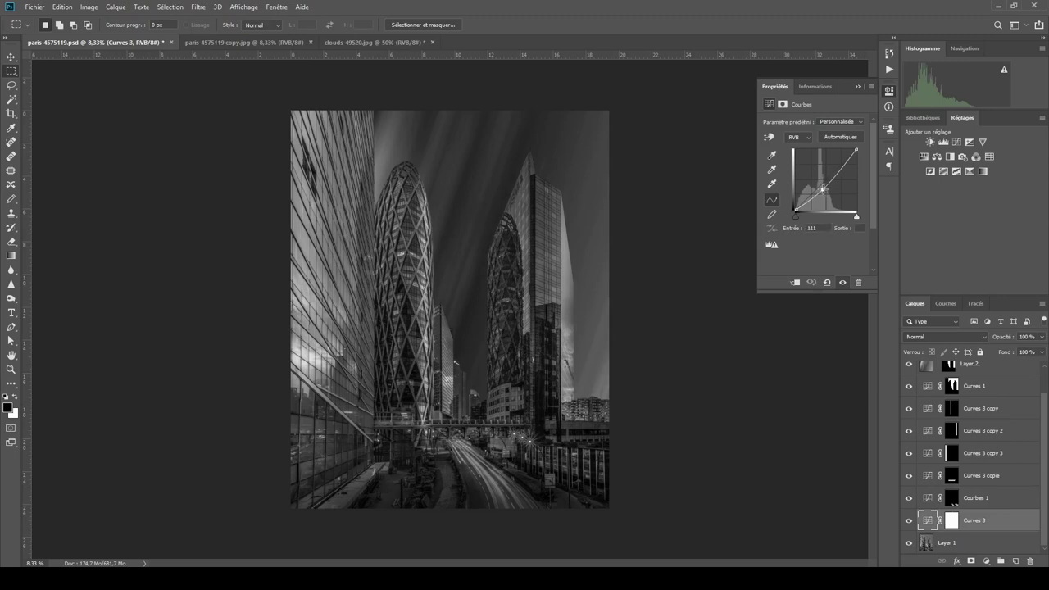
# - Move the Curves 3 point to input 118 to darken shadows, then compare against the original photo
pyautogui.moveTo(822, 190); pyautogui.dragTo(825, 189)
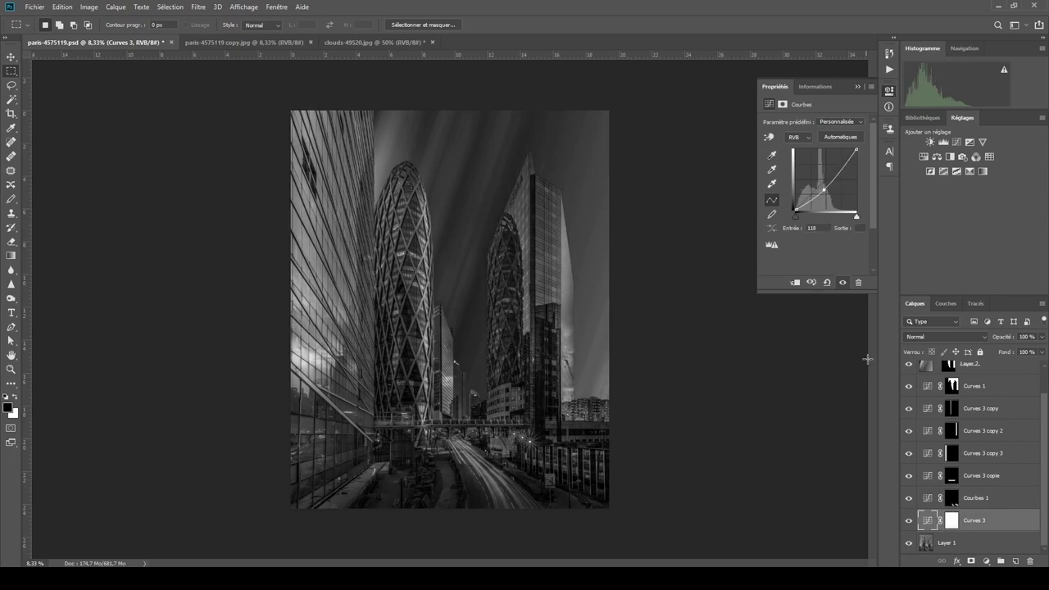
pyautogui.keyDown('alt'); pyautogui.click(908, 544); pyautogui.keyUp('alt')
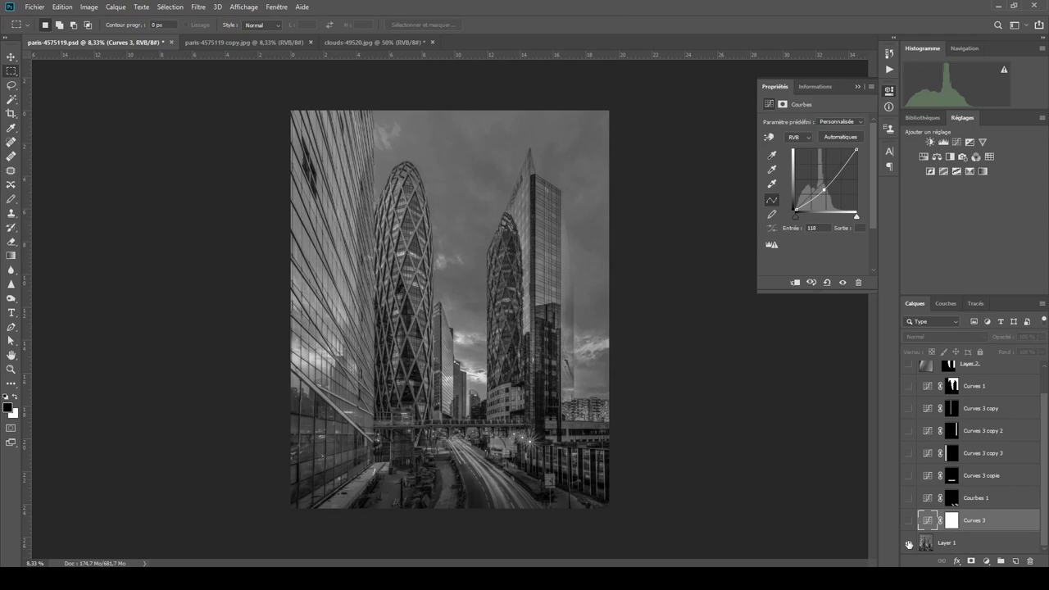
pyautogui.keyDown('alt'); pyautogui.click(908, 544); pyautogui.keyUp('alt')
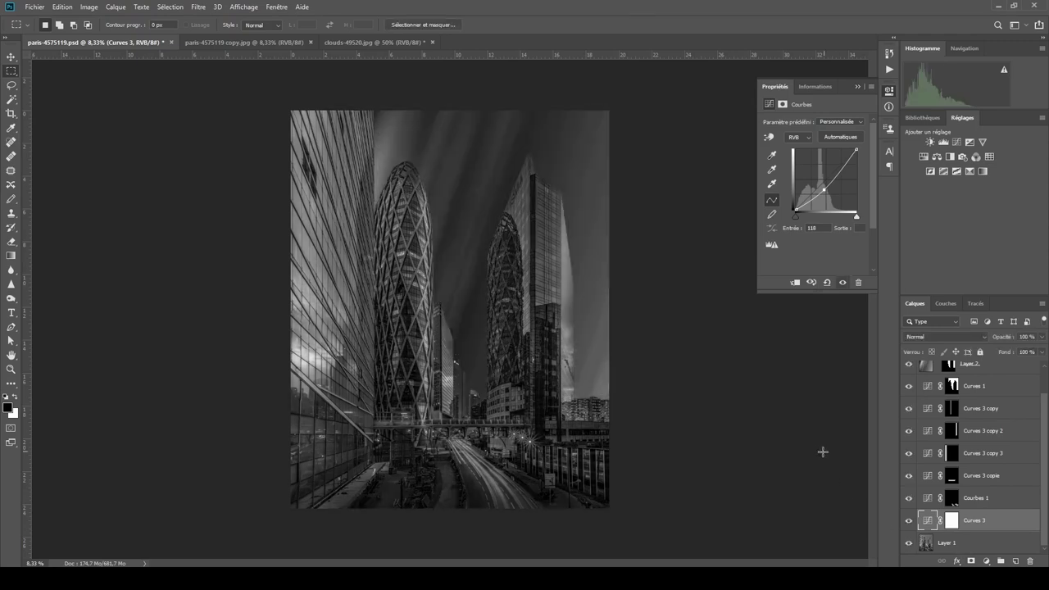